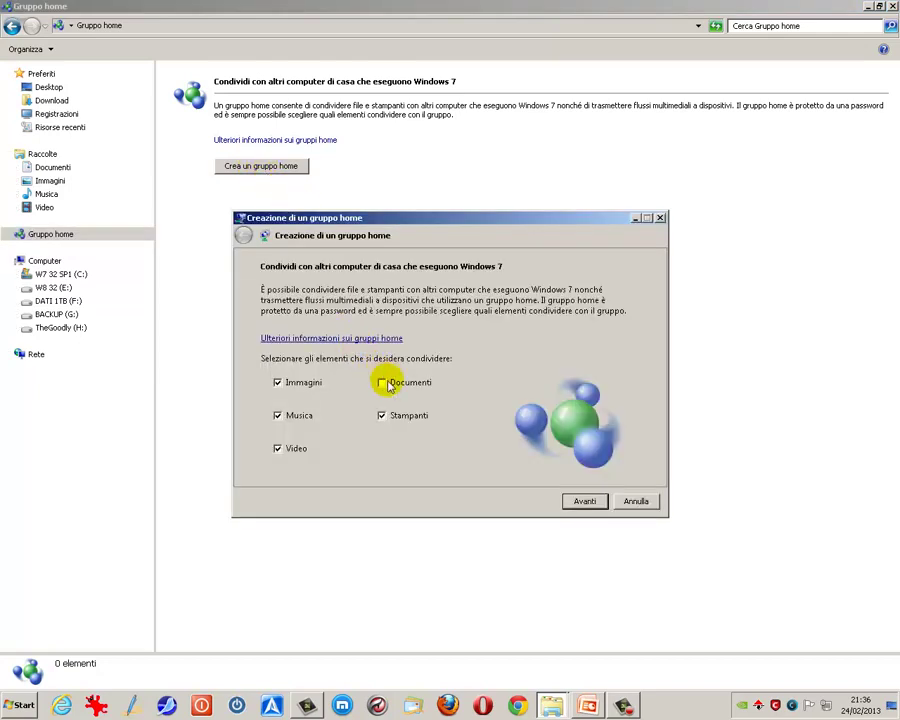
Keep Immagini, Musica, Video, Documenti and Stampanti all ticked for homegroup sharing.
left_click(382, 415)
left_click(278, 415)
left_click(278, 415)
left_click(382, 415)
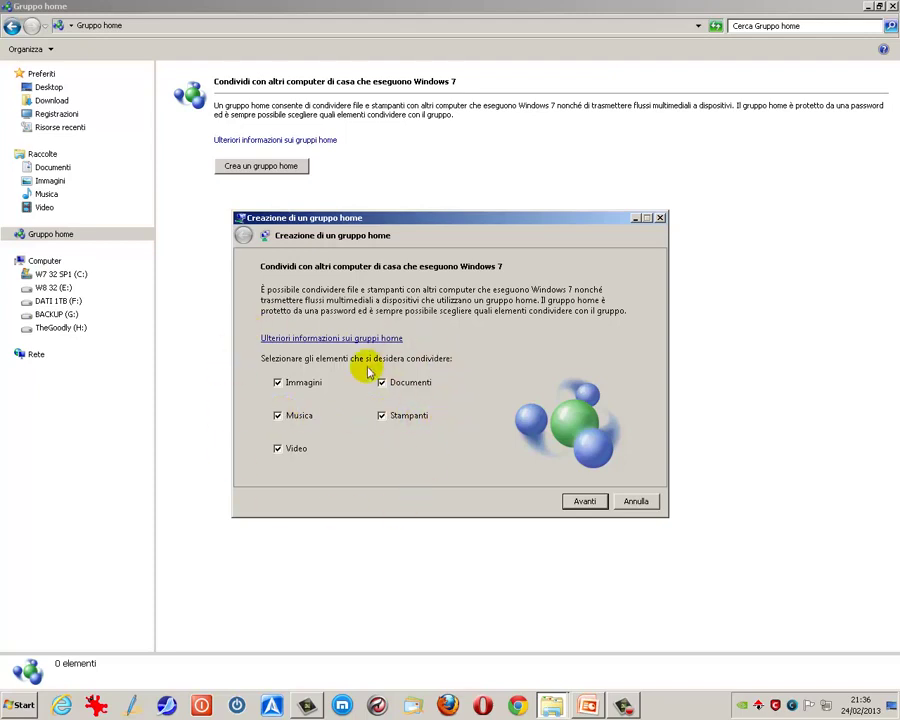
Create the homegroup, select the displayed password, and finish the wizard.
left_click(582, 502)
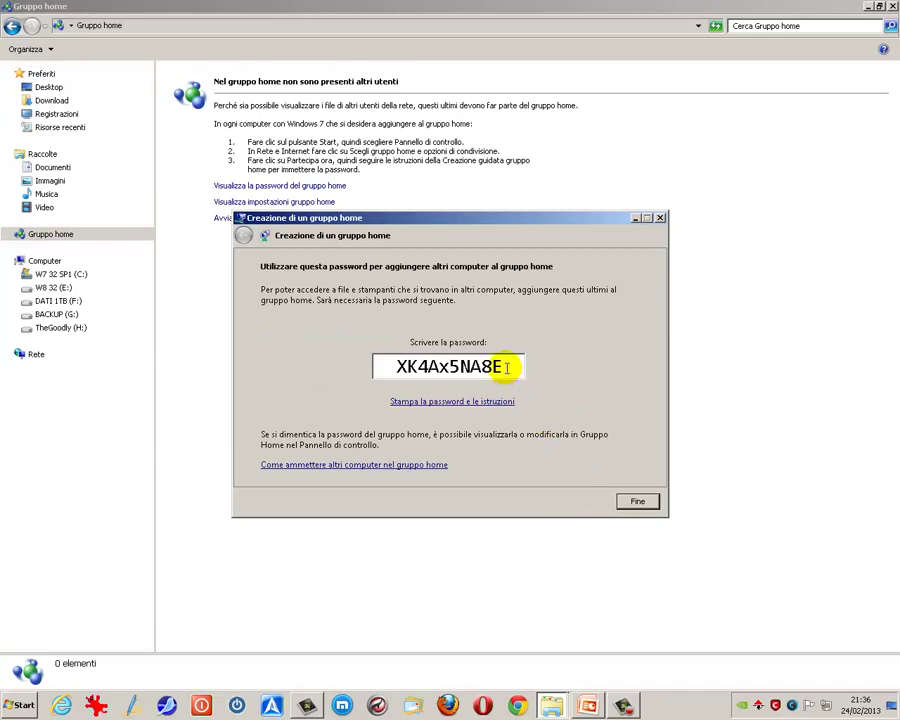
left_click_drag(506, 367, 341, 366)
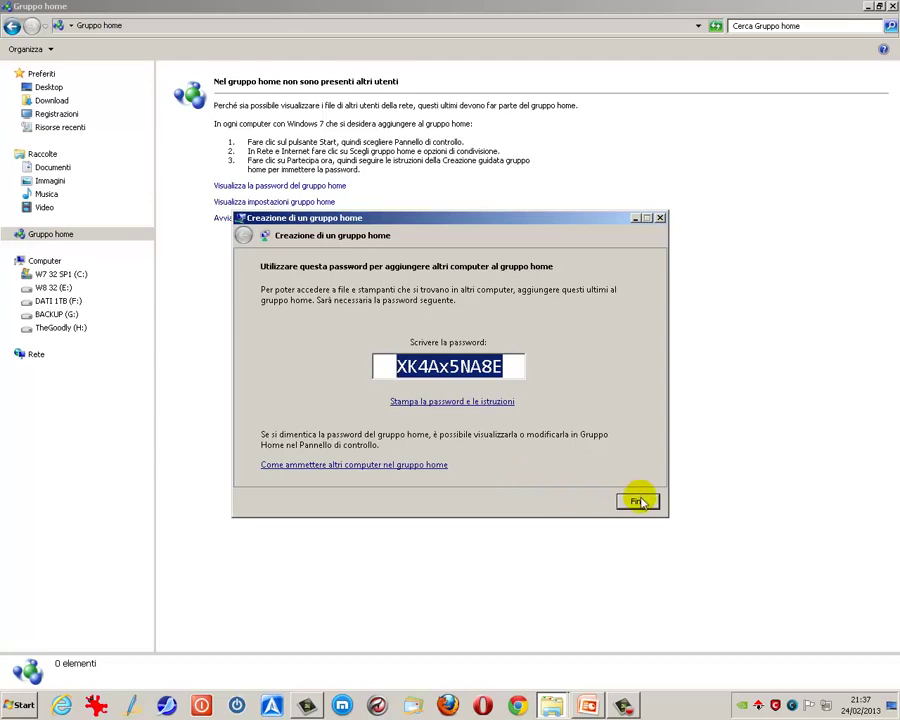
left_click(638, 502)
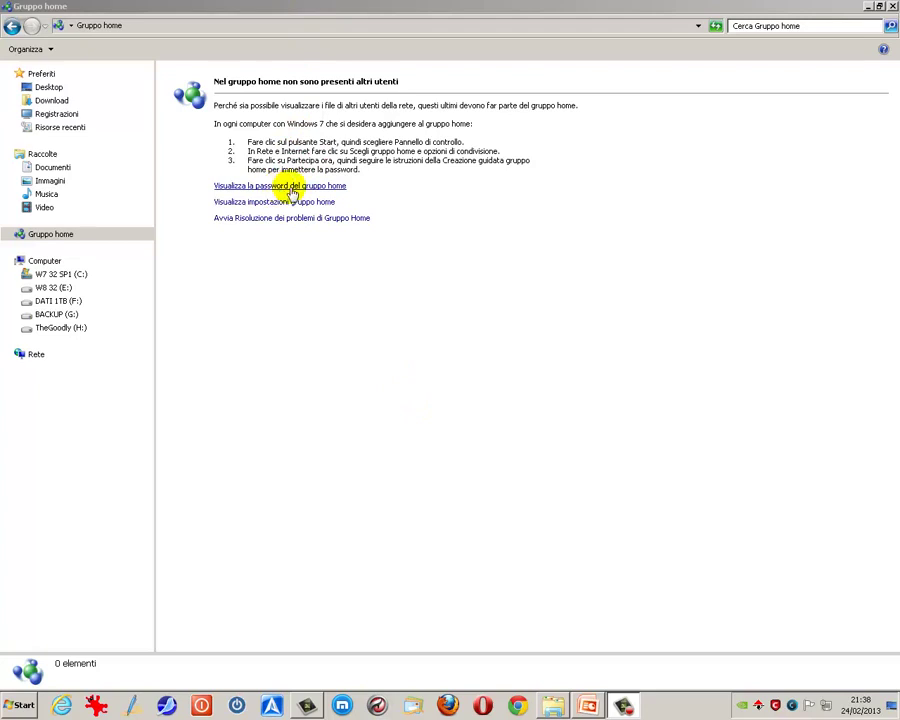
left_click(290, 188)
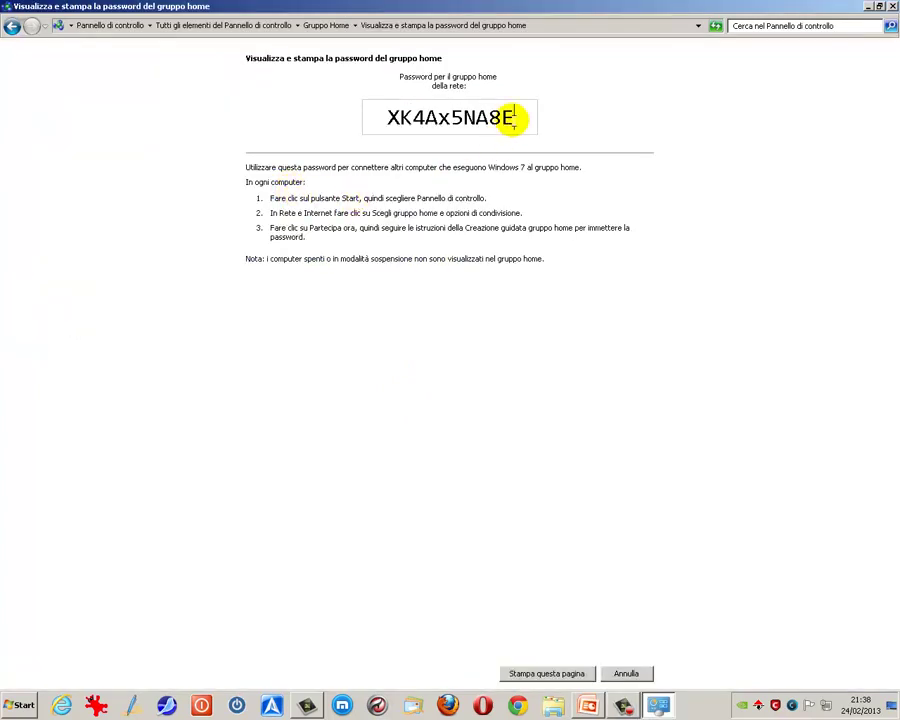
left_click_drag(513, 118, 358, 127)
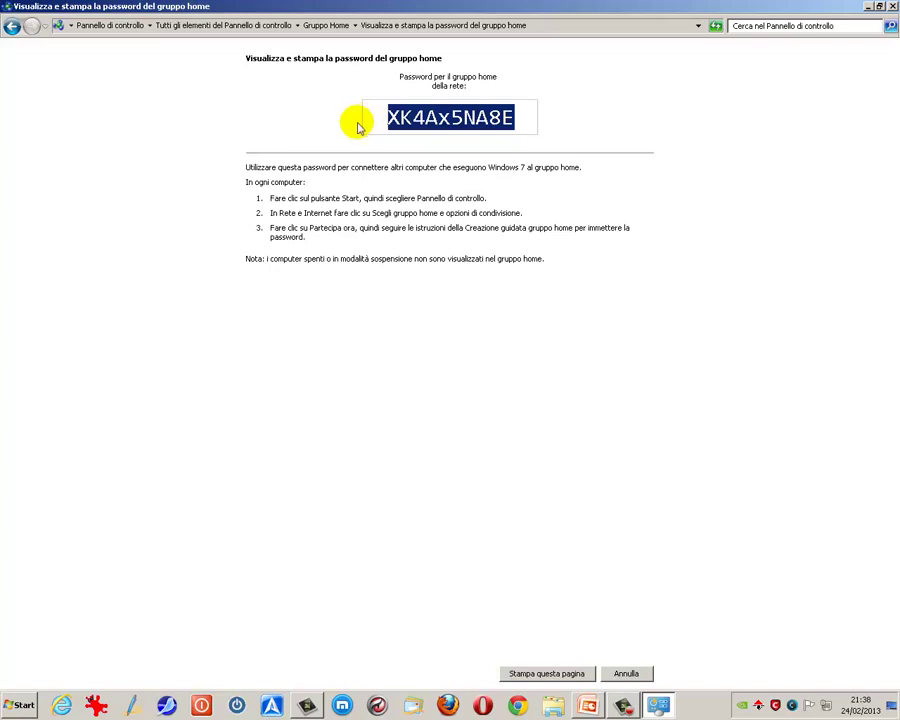
left_click(627, 674)
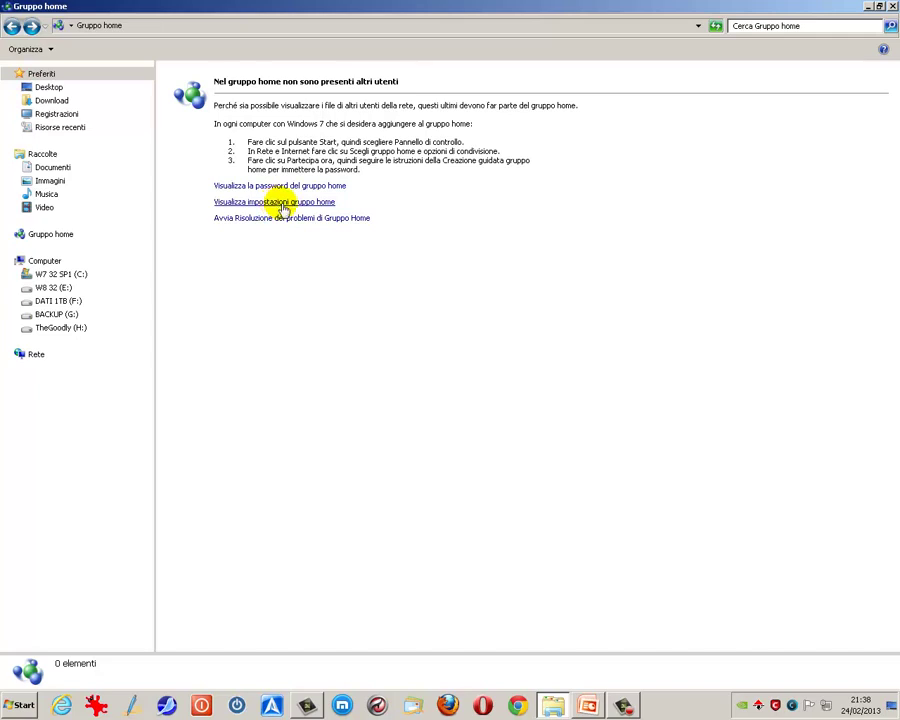
In the homegroup settings, toggle Immagini sharing, then go to advanced sharing settings.
left_click(283, 205)
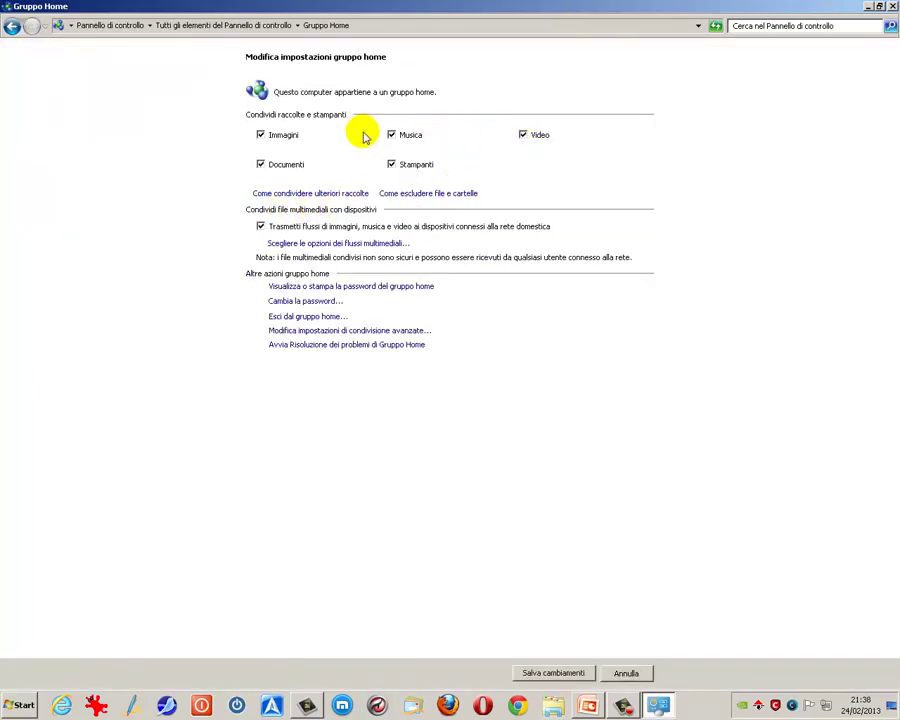
left_click(261, 137)
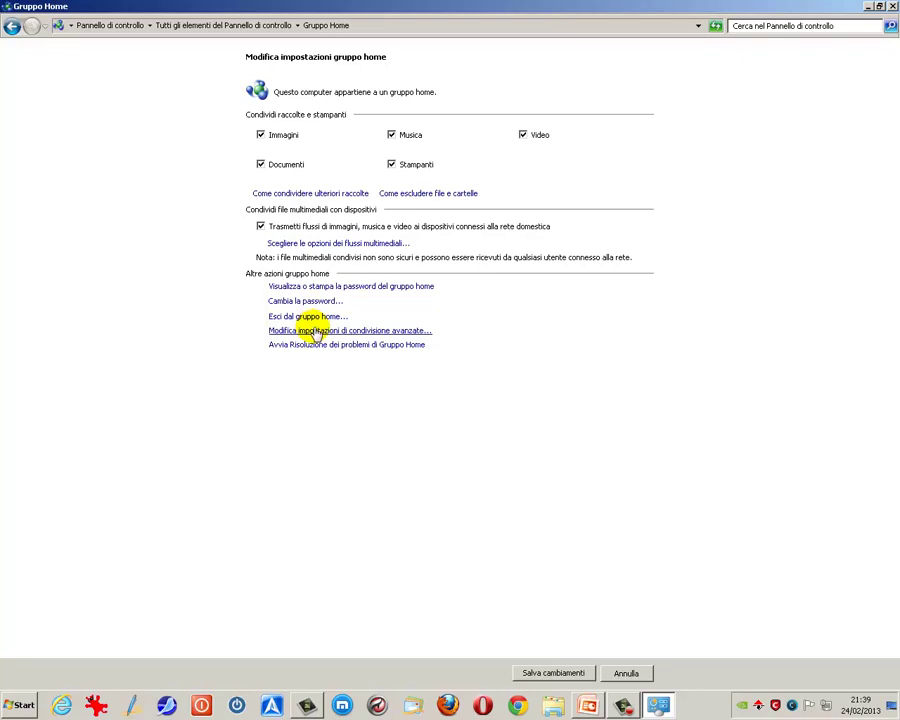
left_click(317, 332)
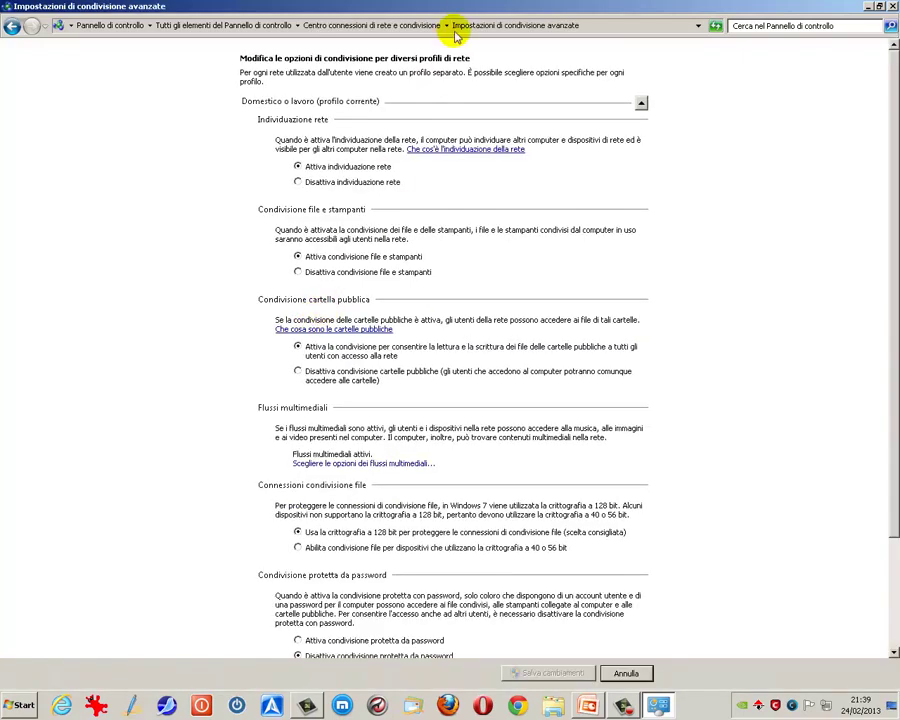
left_click(641, 104)
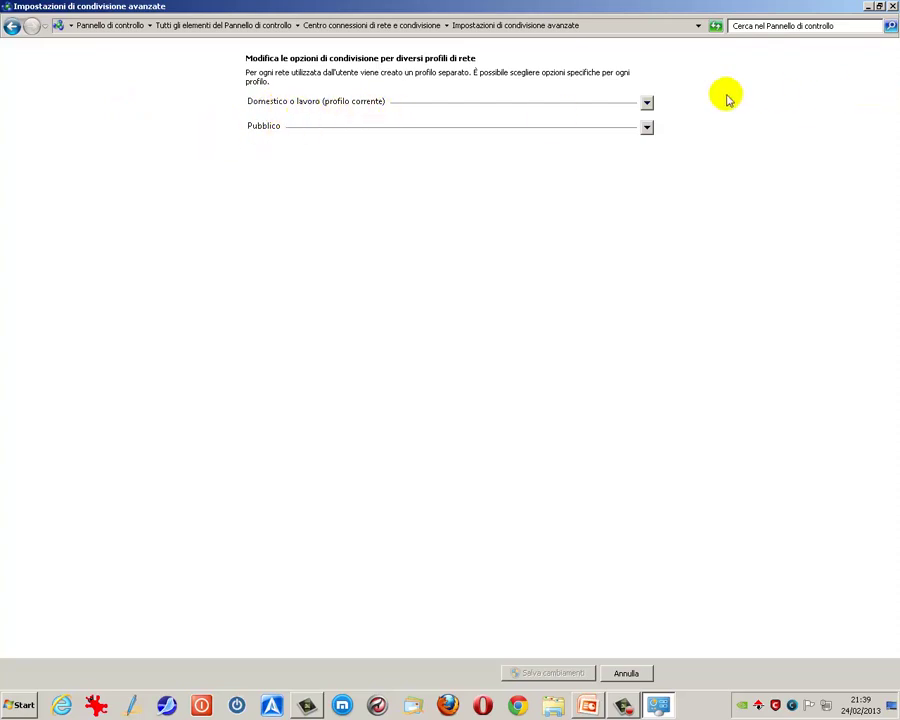
left_click(647, 103)
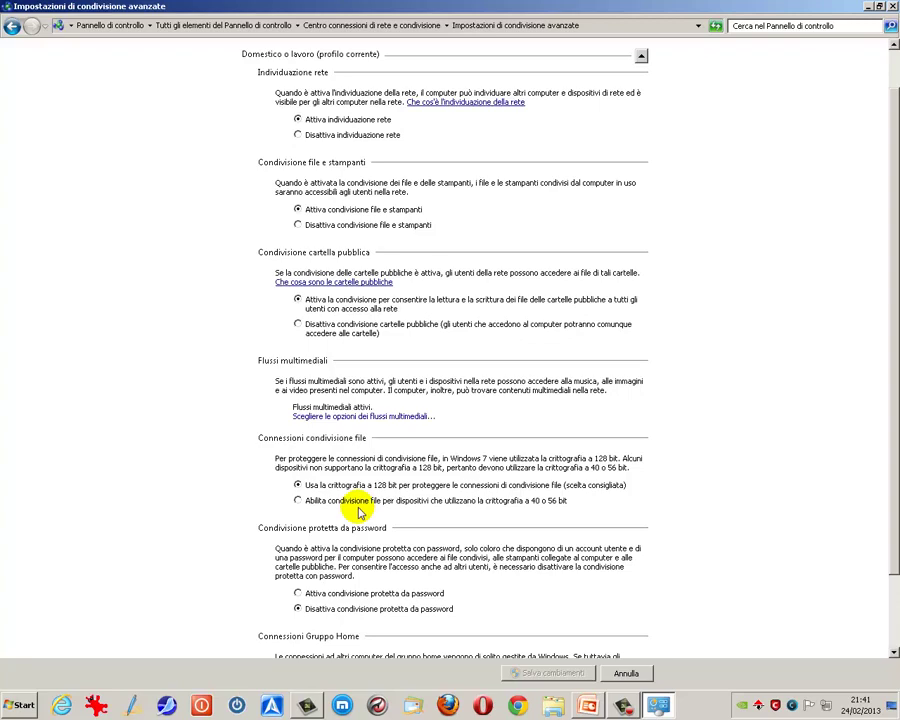
Choose user accounts and passwords for homegroup connections, then cancel the advanced sharing changes.
scroll(358, 512, "down", 3)
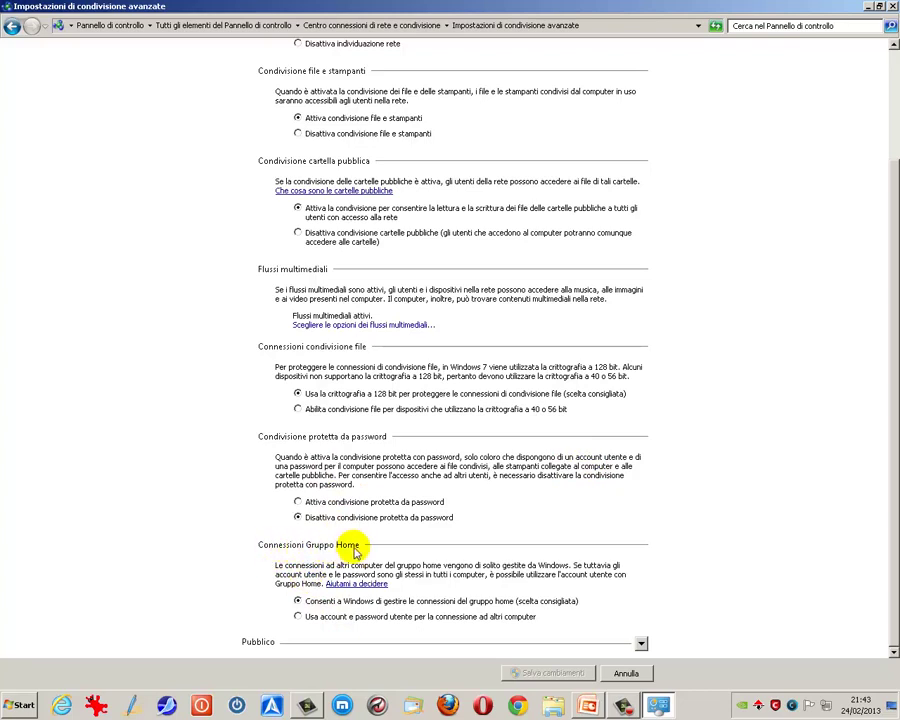
left_click(298, 617)
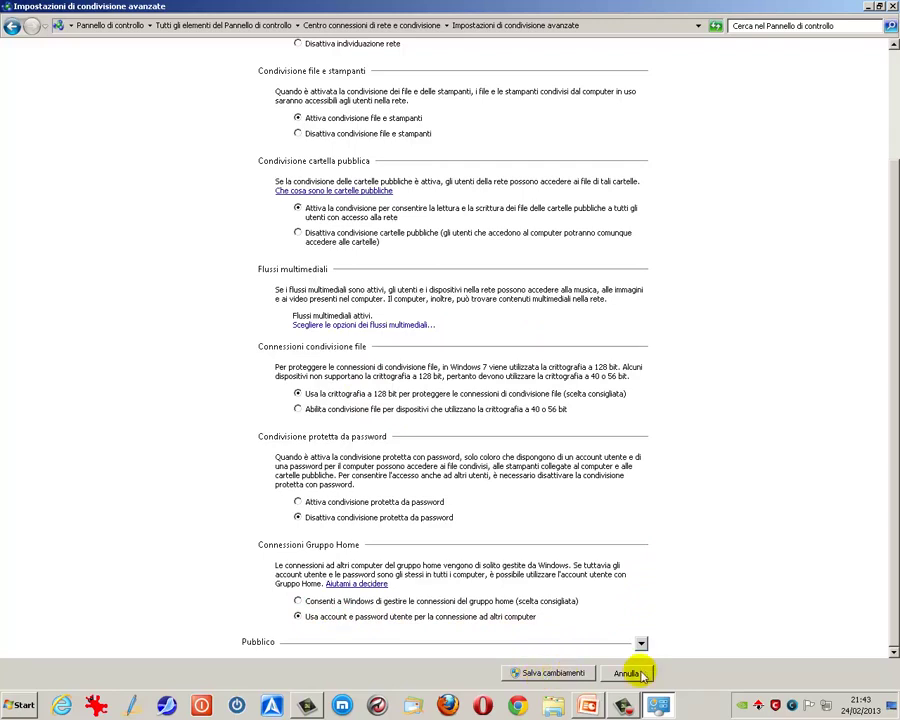
left_click(636, 672)
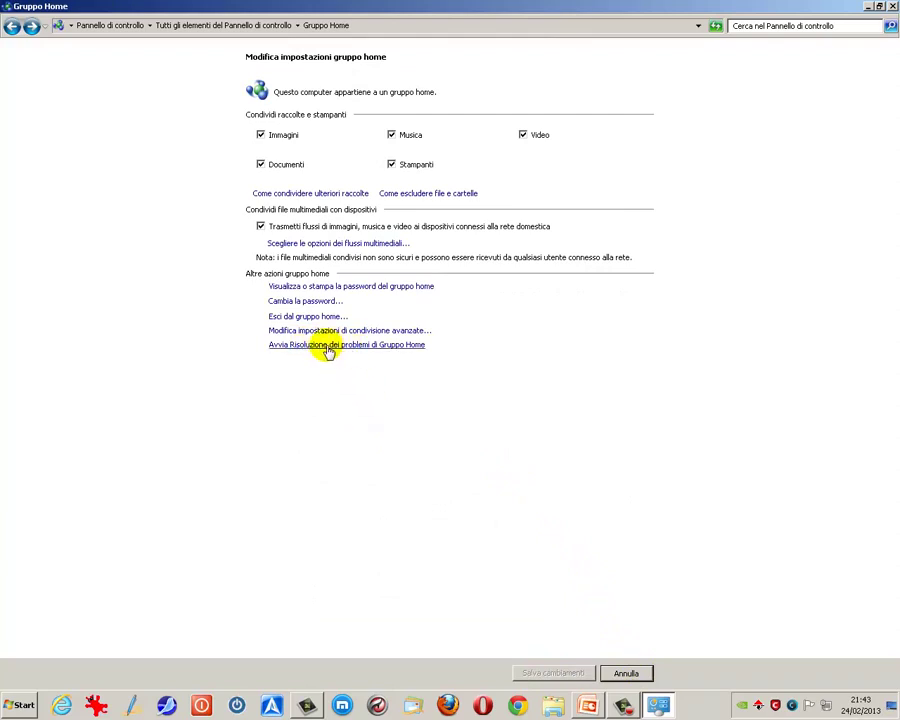
Cancel homegroup settings and create folder 'Cartella condivisa' on drive TheGoodly (H:).
left_click(625, 670)
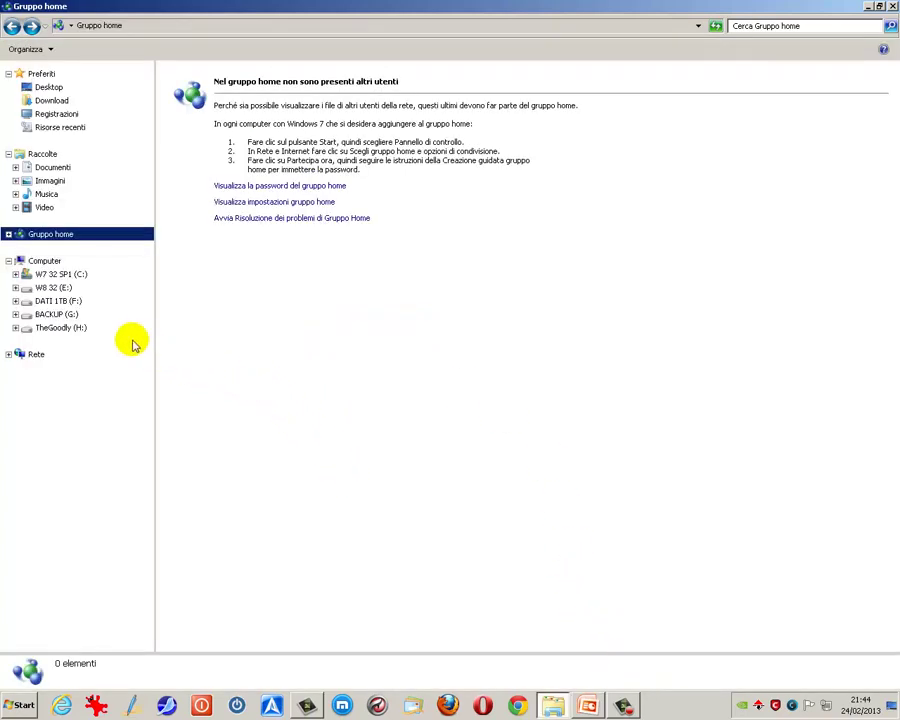
left_click(64, 330)
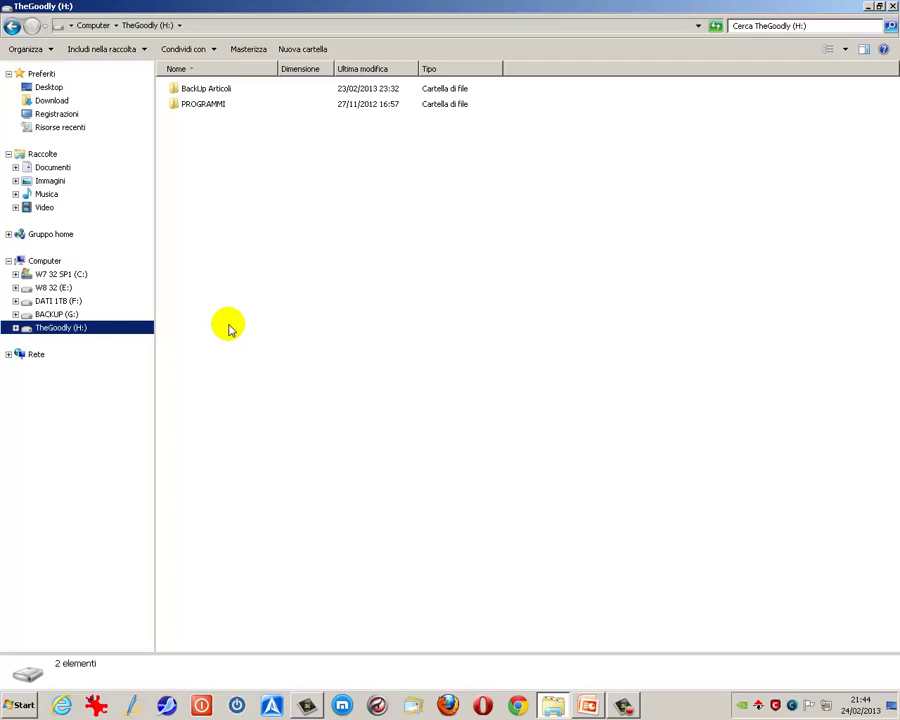
left_click(295, 52)
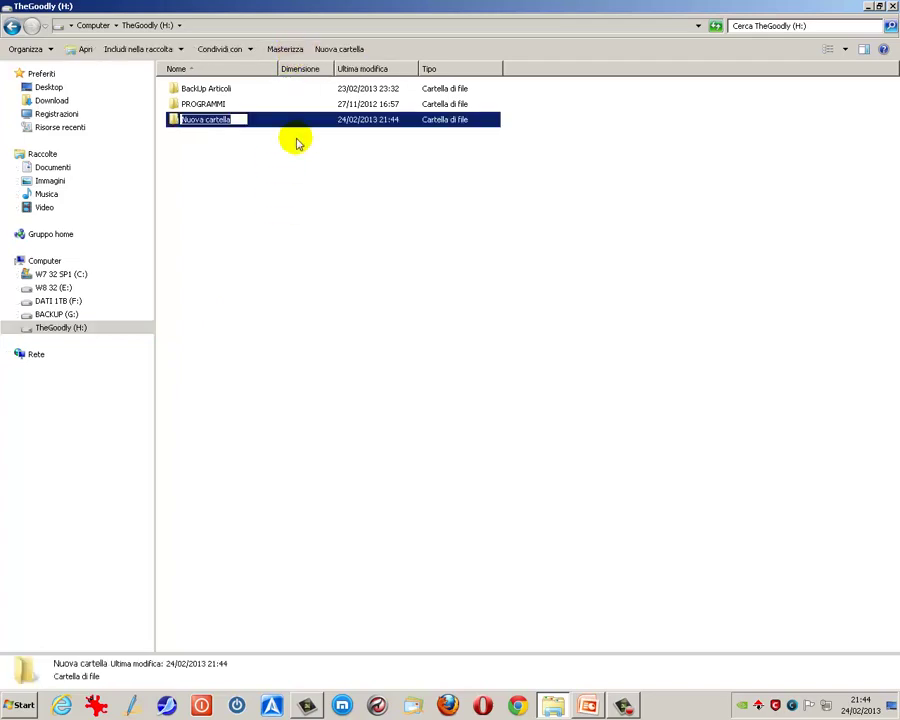
type("C")
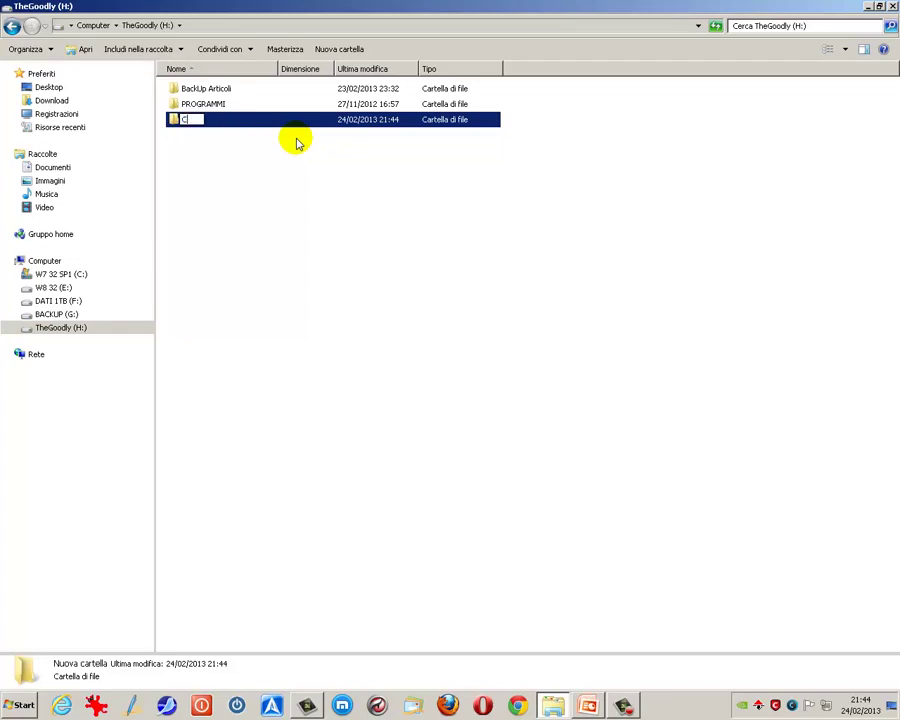
type("artella condivisa")
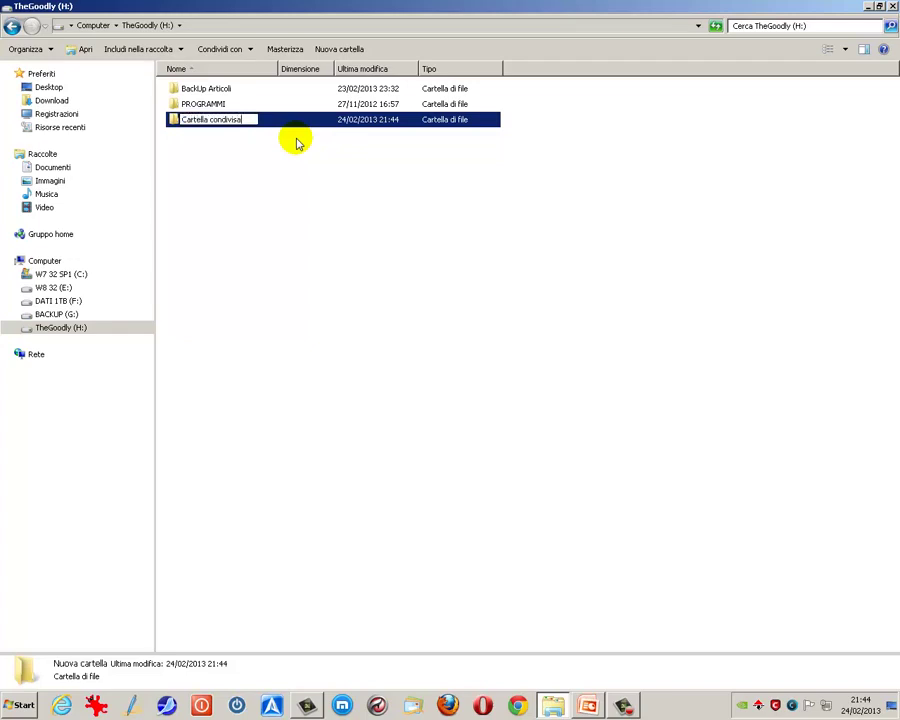
key("Return")
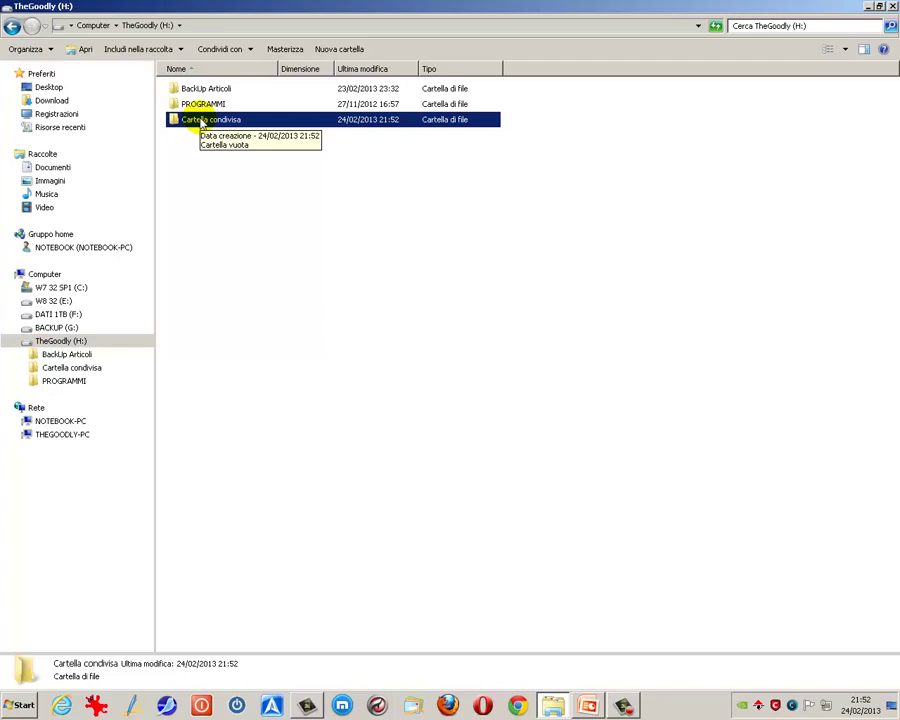
Share Cartella condivisa with the Gruppo home (read/write) and open the folder.
right_click(202, 123)
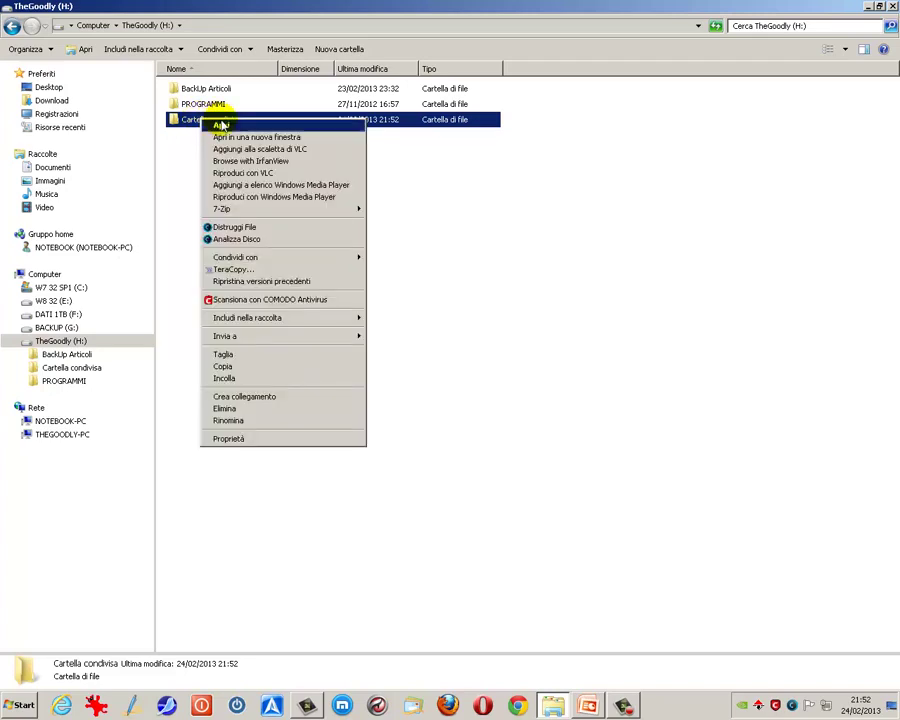
mouse_move(274, 259)
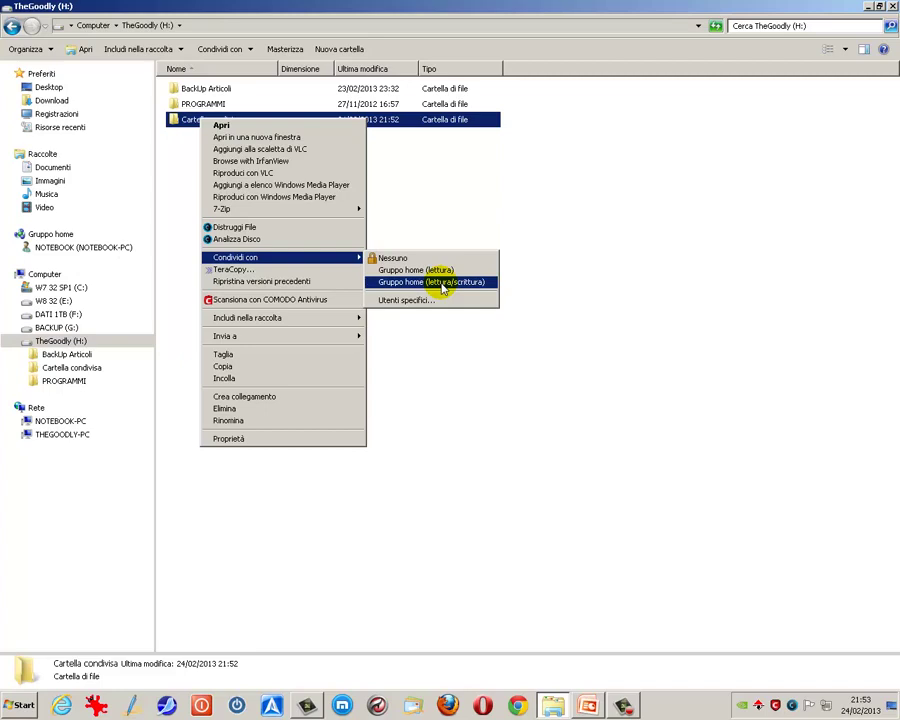
left_click(441, 284)
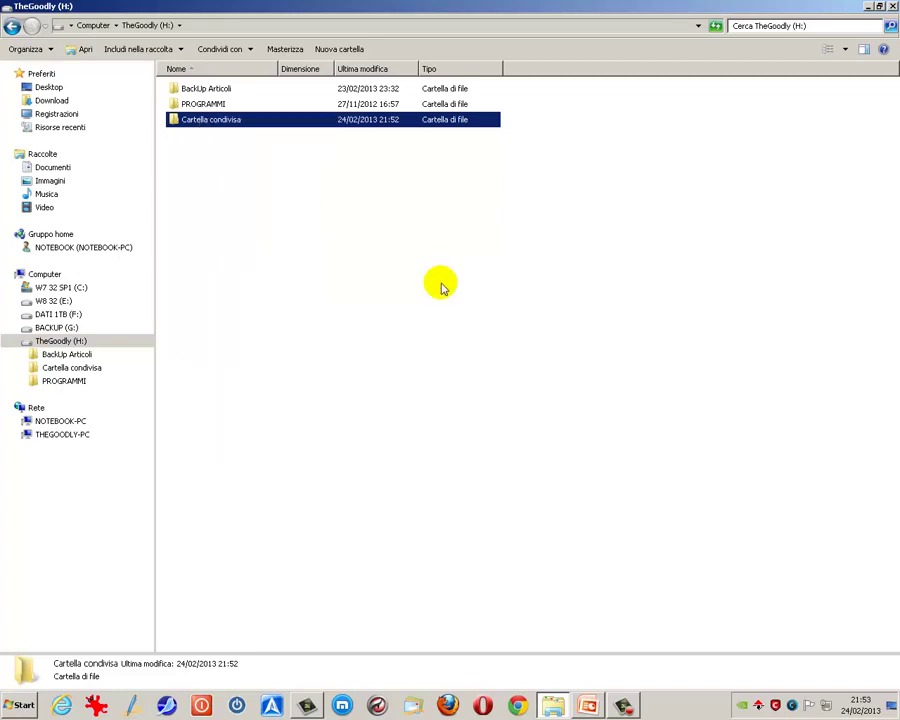
double_click(229, 122)
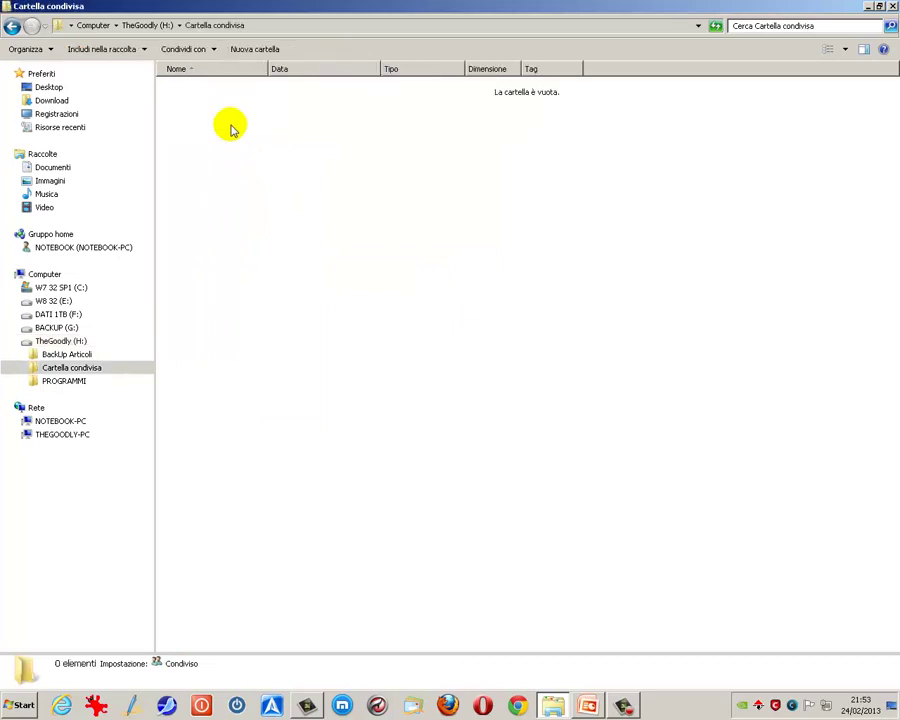
right_click(231, 129)
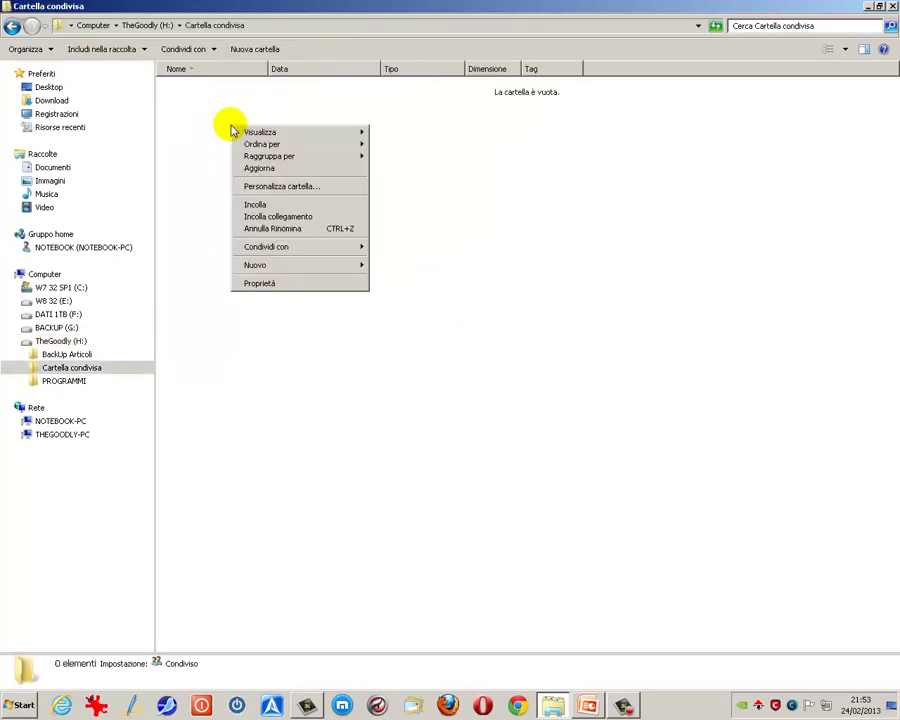
left_click(255, 203)
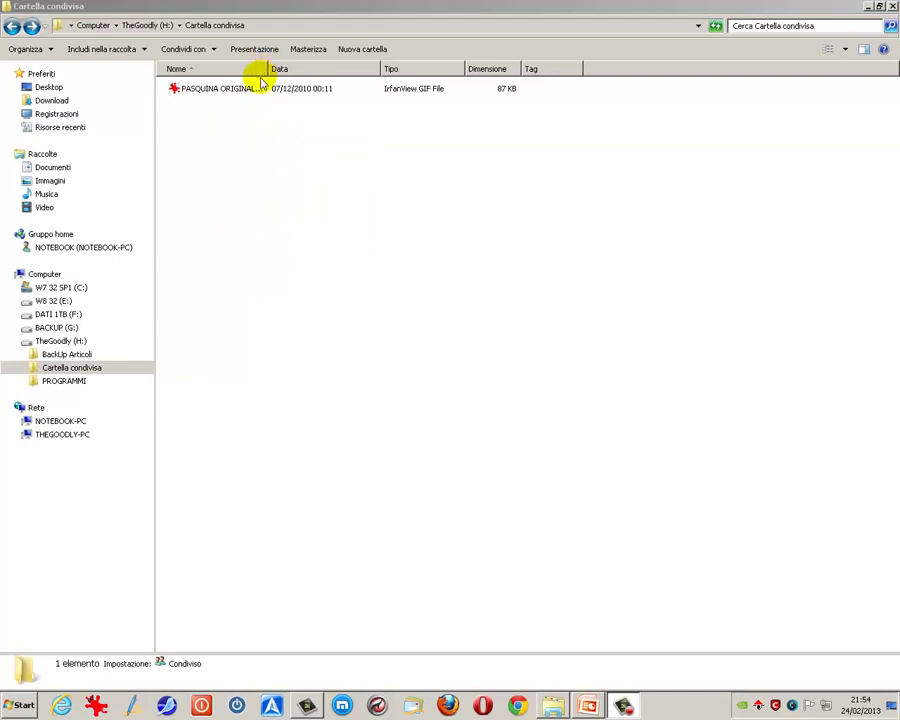
left_click(240, 93)
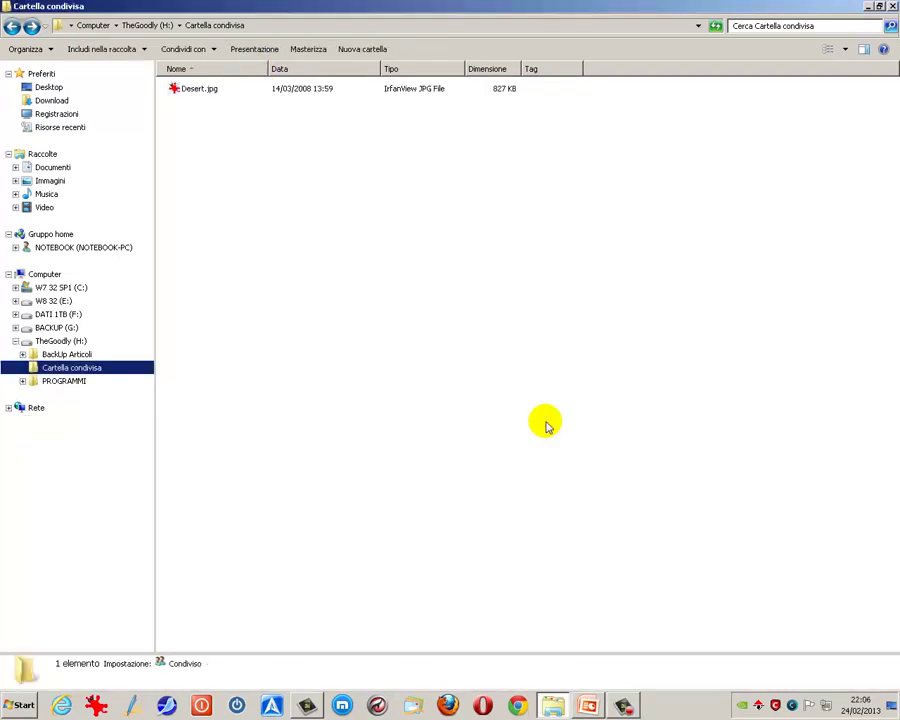
View Cartella condivisa under THEGOODLY-PC in Rete, then return to drive TheGoodly (H:).
left_click(9, 409)
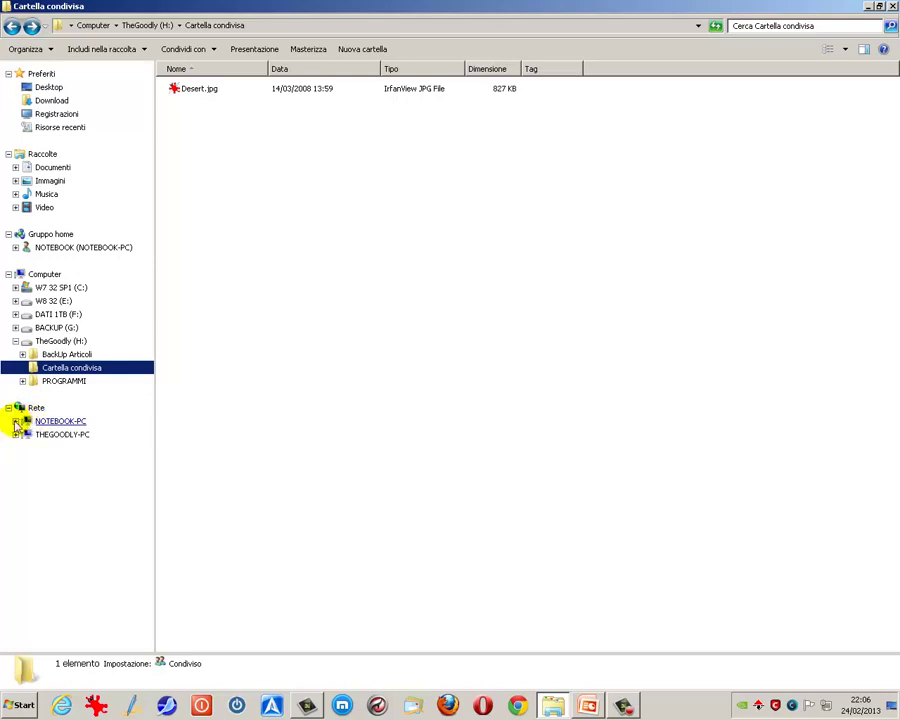
left_click(15, 421)
left_click(15, 448)
left_click(52, 463)
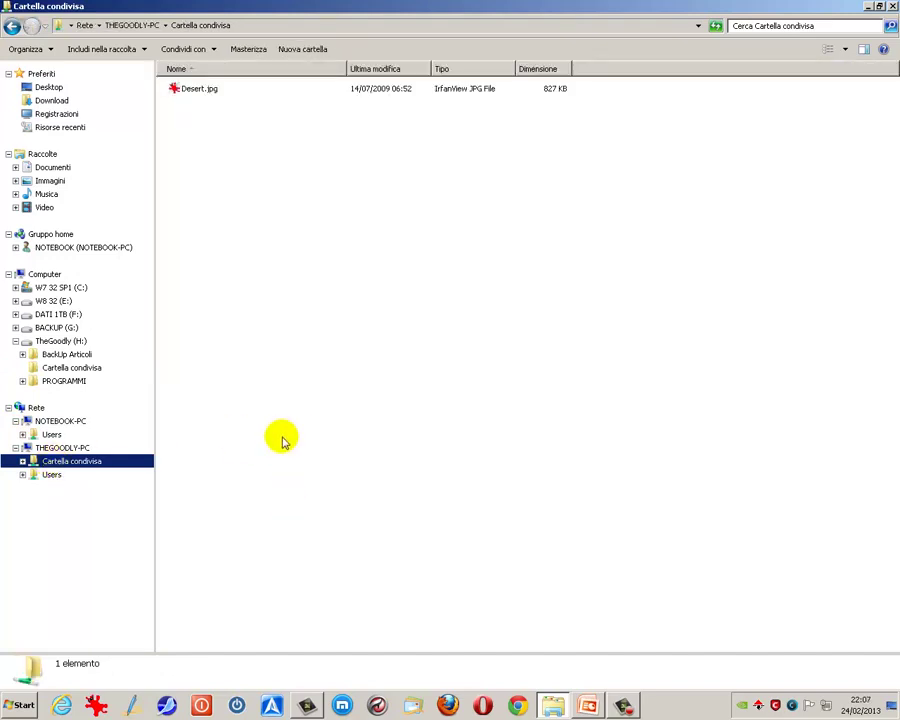
left_click(16, 248)
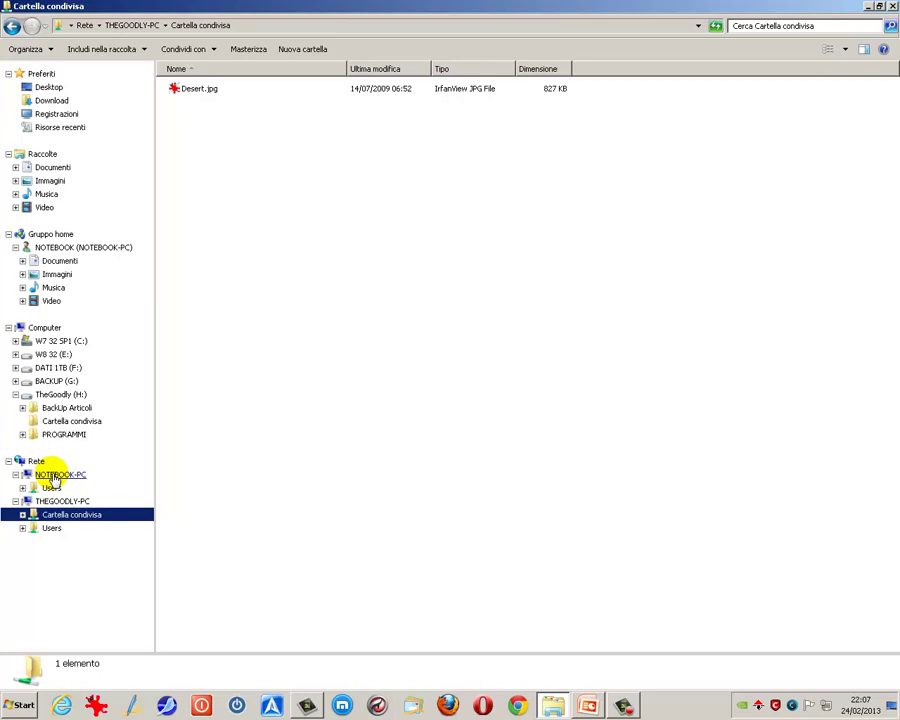
left_click(50, 395)
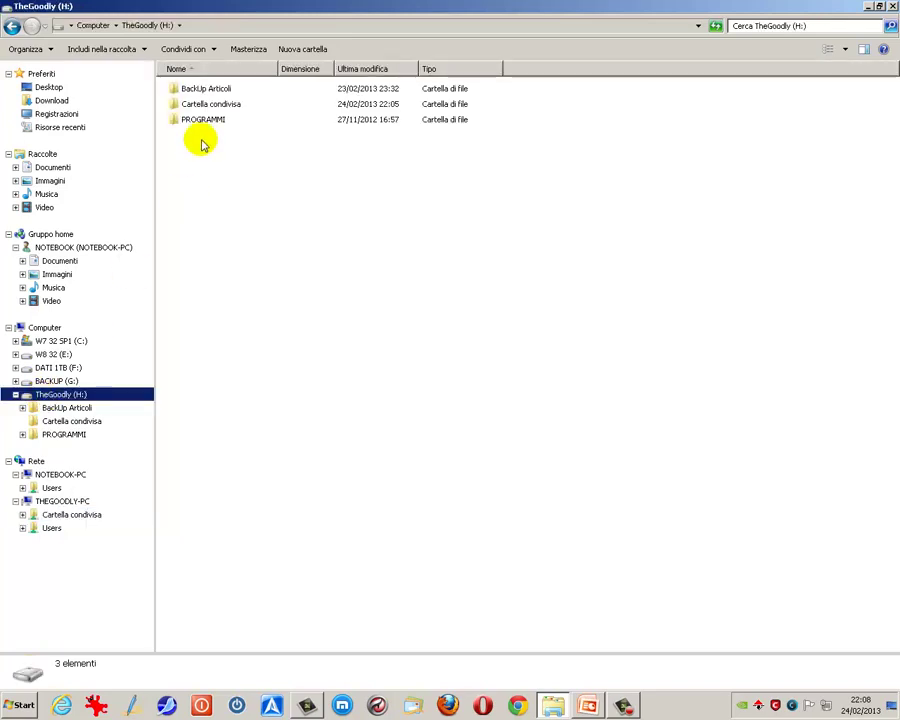
Set Cartella condivisa to be shared with Nessuno.
left_click(202, 107)
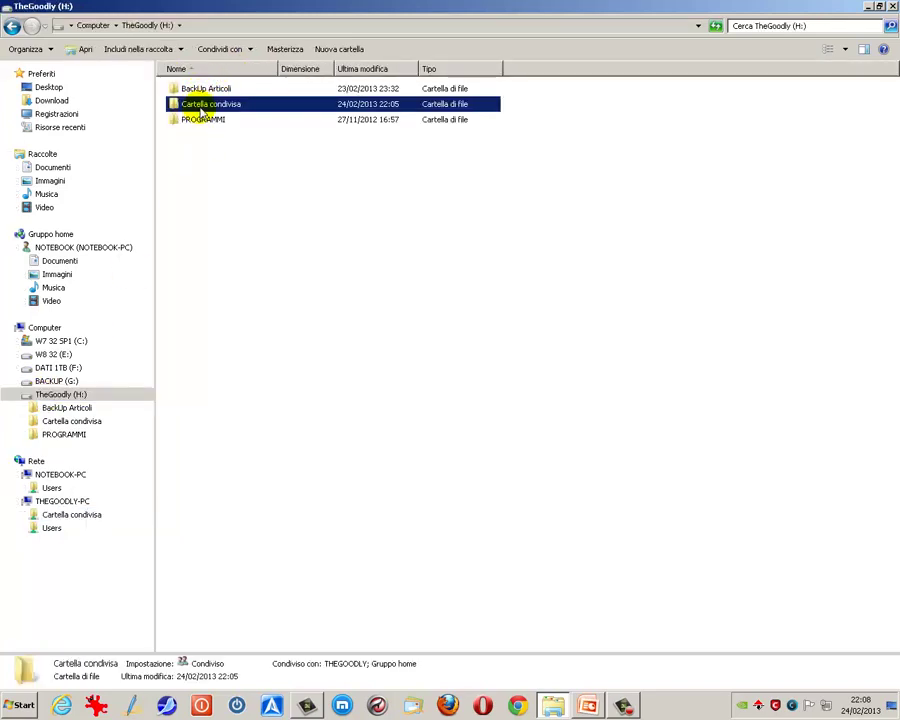
right_click(202, 108)
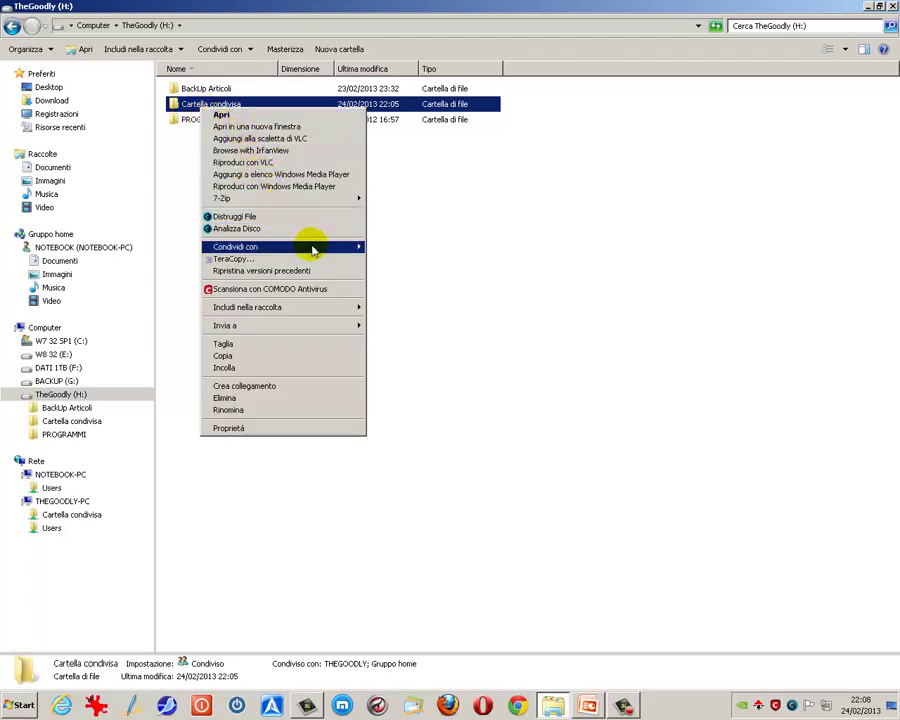
mouse_move(242, 247)
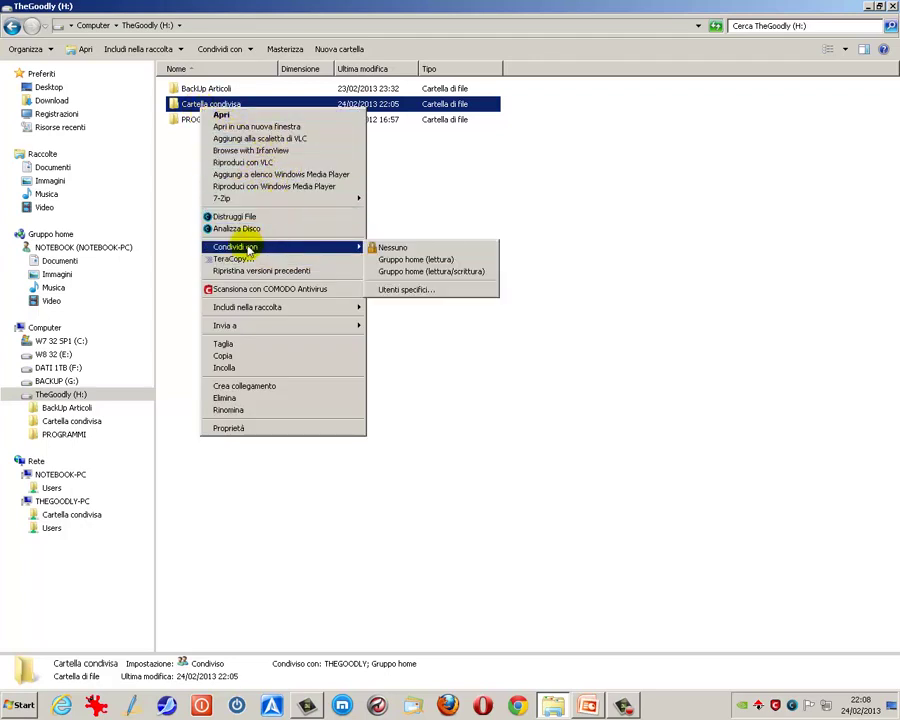
left_click(389, 249)
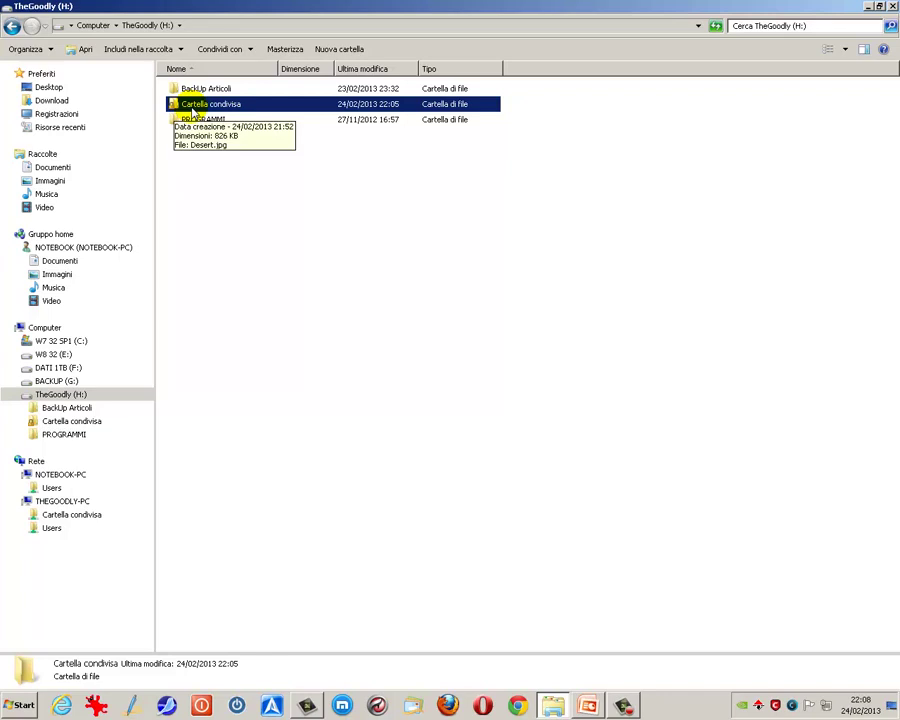
Share Cartella condivisa with the Gruppo home again.
right_click(176, 107)
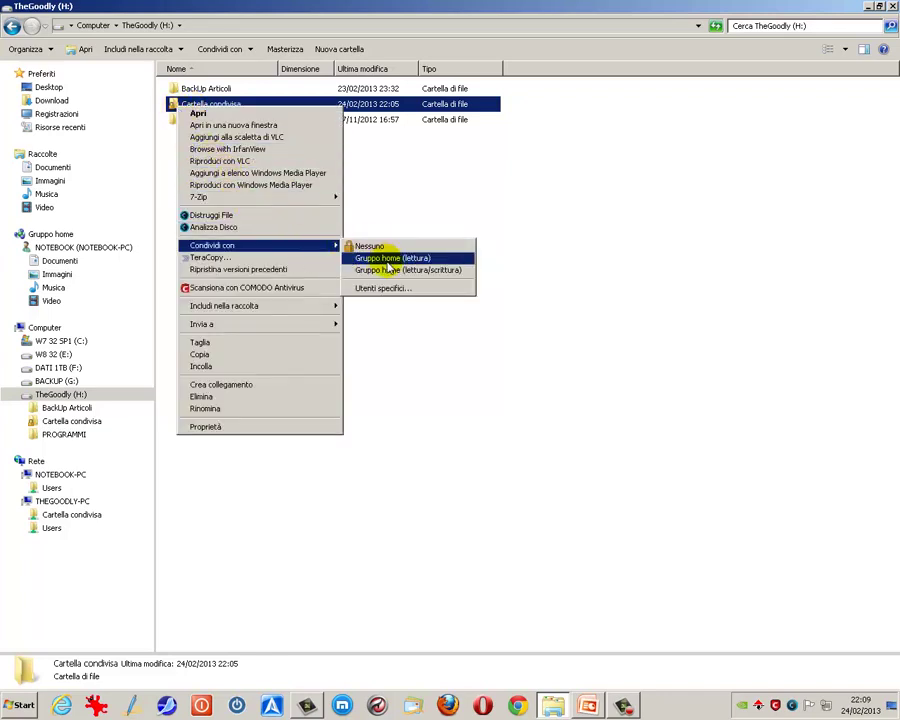
left_click(389, 268)
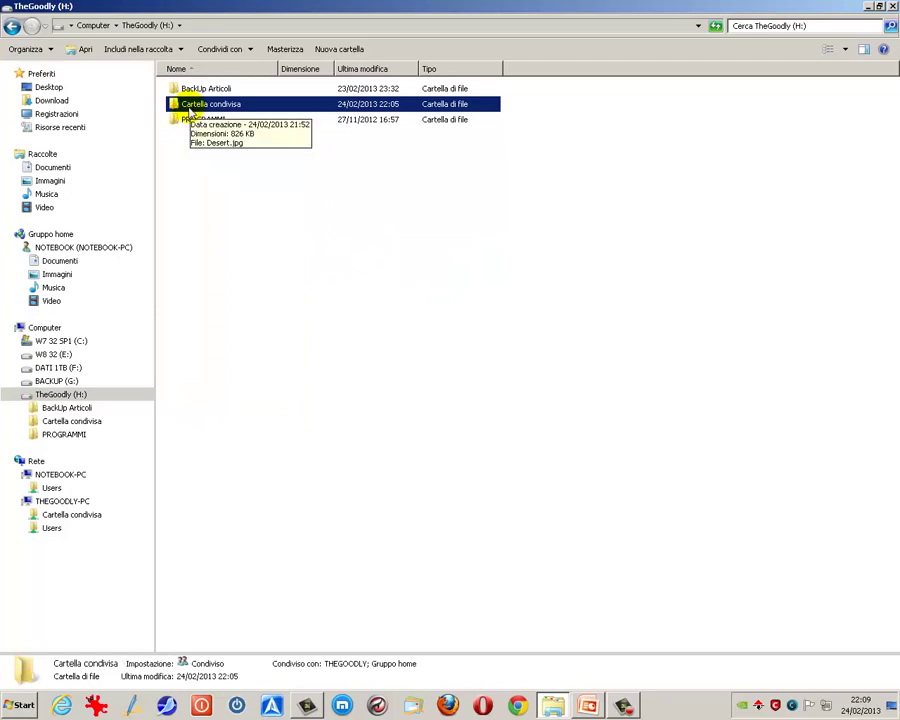
right_click(188, 112)
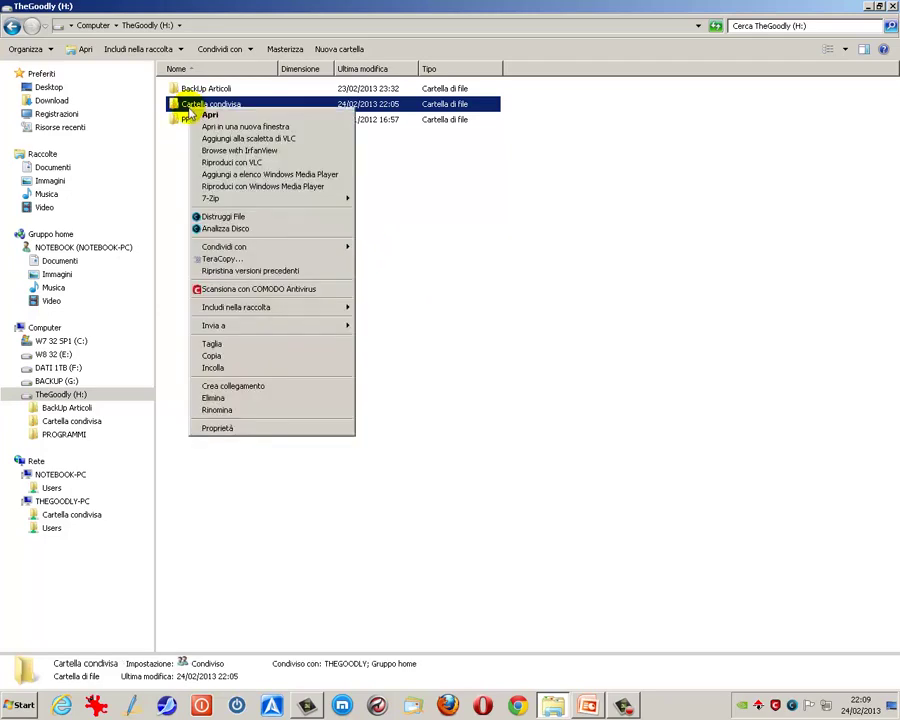
Delete Cartella condivisa, confirming the Recycle Bin move and the no-longer-shared warning.
left_click(244, 398)
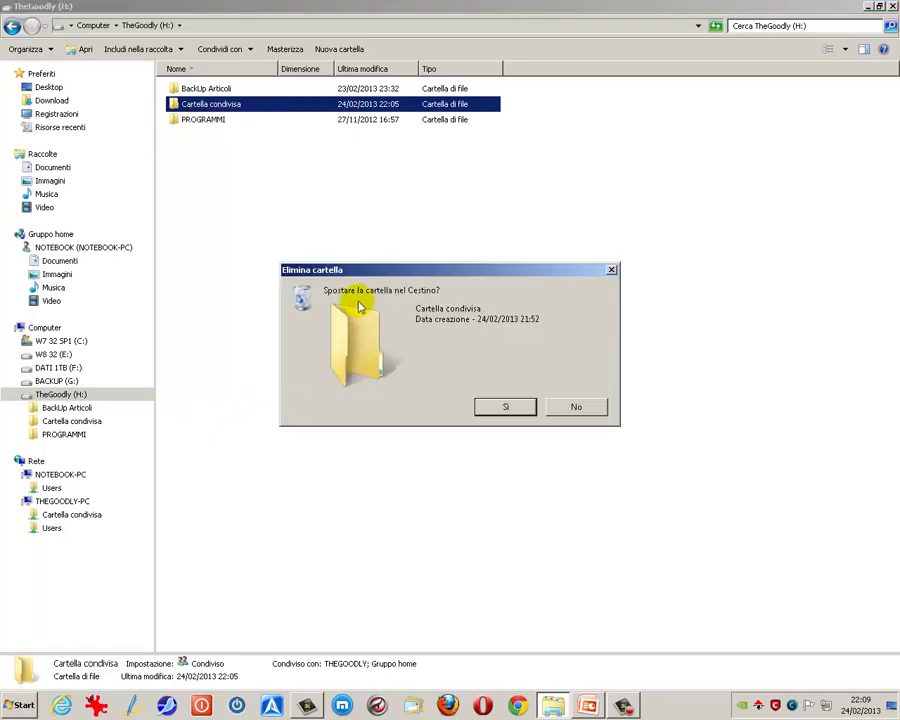
left_click(510, 407)
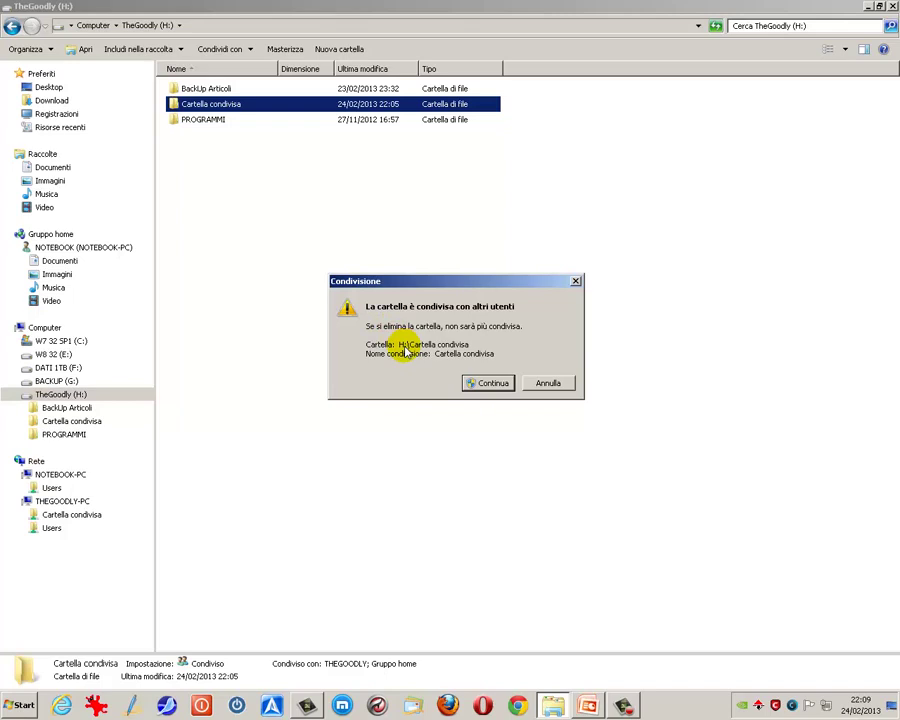
left_click(489, 384)
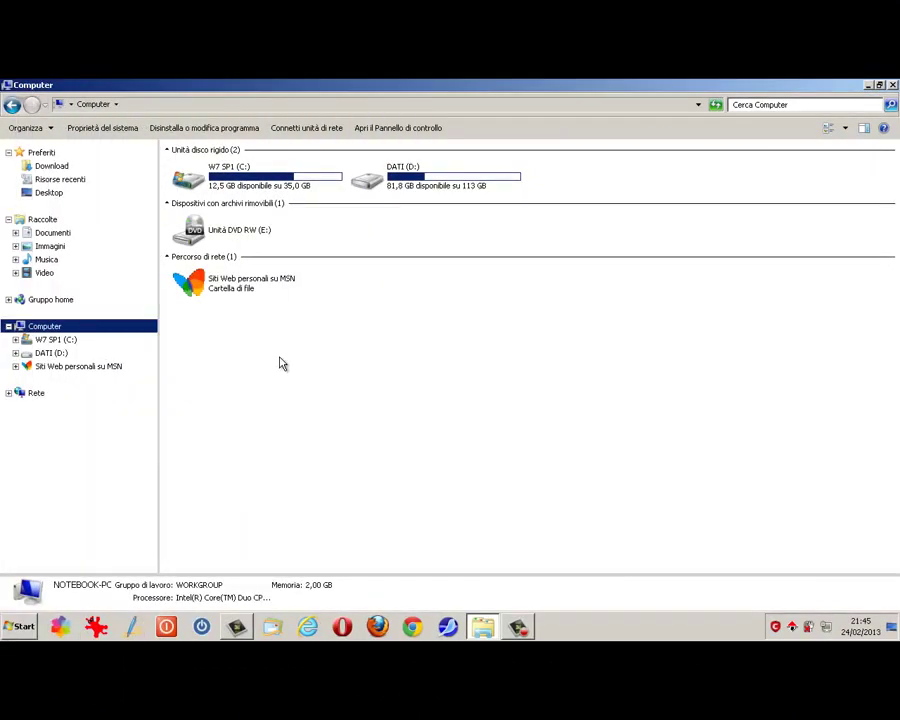
From the Gruppo home page, start joining and add Documenti to the shared libraries.
left_click(56, 303)
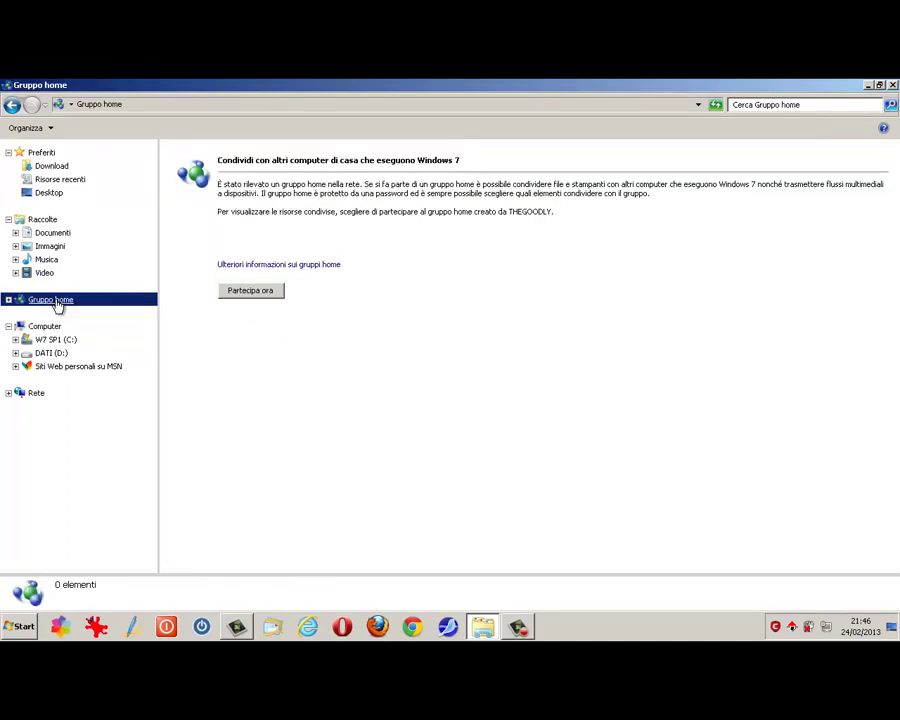
left_click(252, 291)
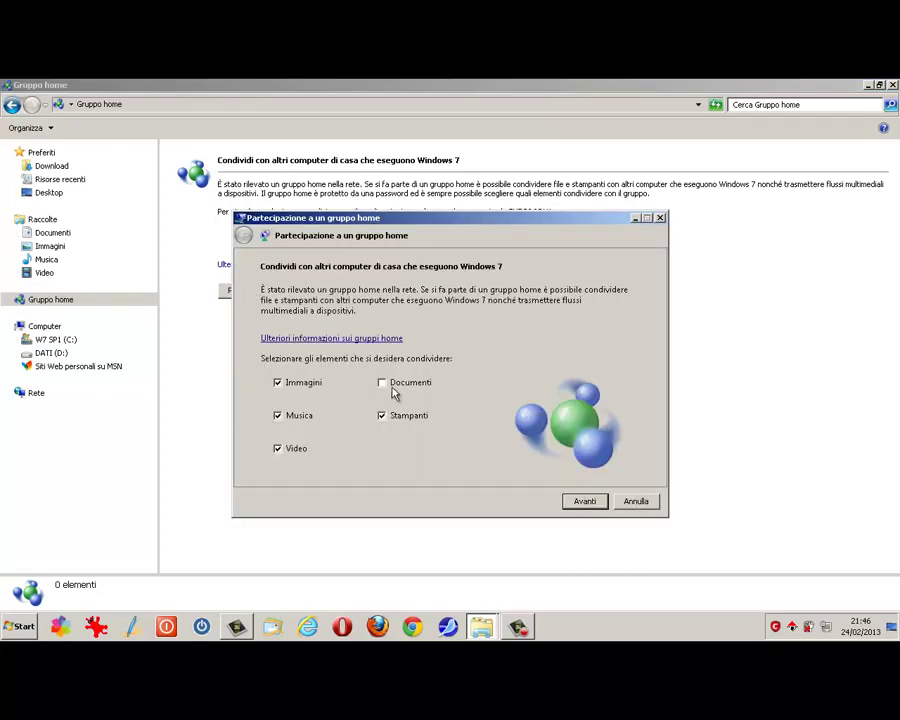
left_click(383, 384)
left_click(576, 504)
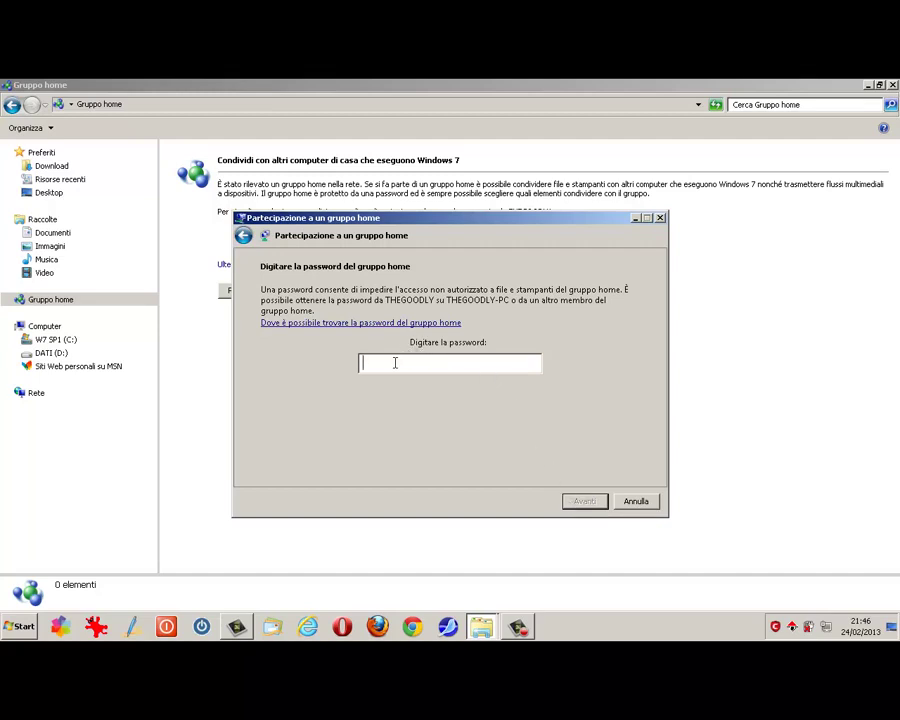
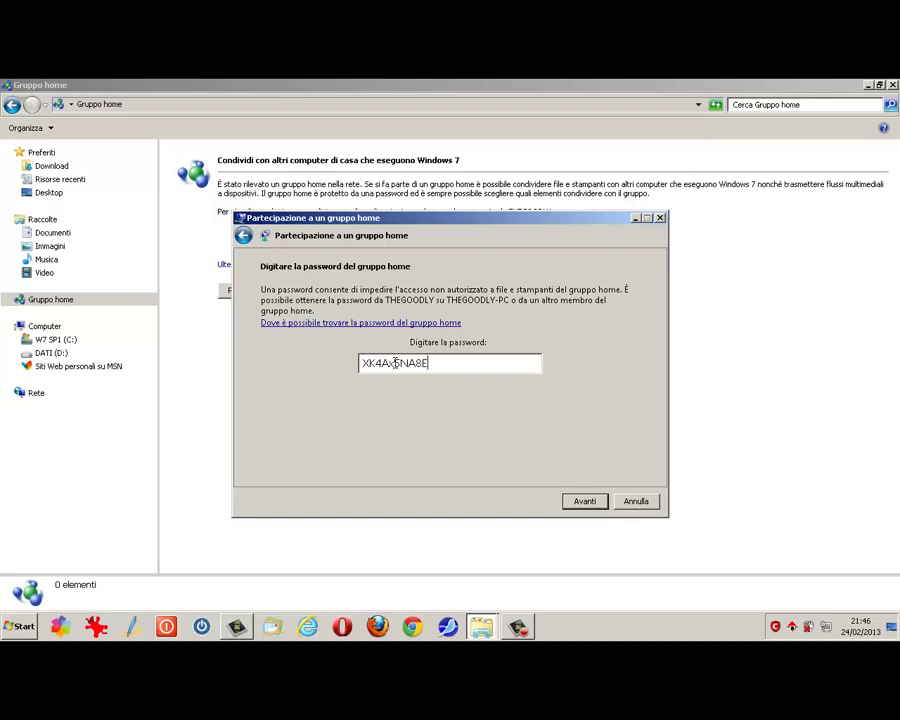
Enter and correct the homegroup password, join, and close the wizard.
left_click(395, 363)
key("BackSpace")
type("5")
left_click_drag(432, 363, 359, 364)
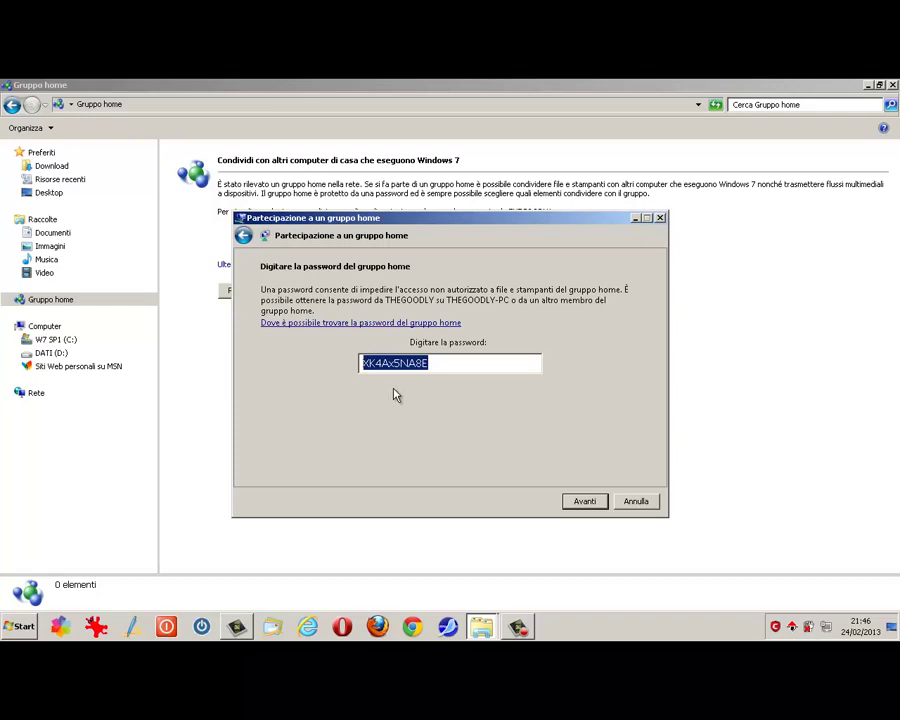
left_click(583, 504)
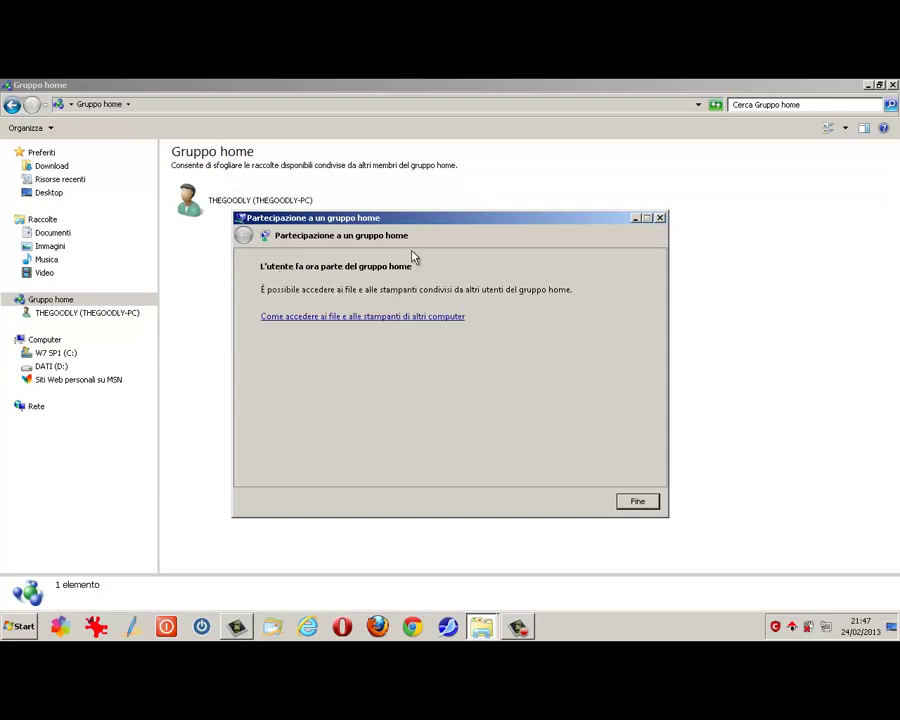
left_click(636, 503)
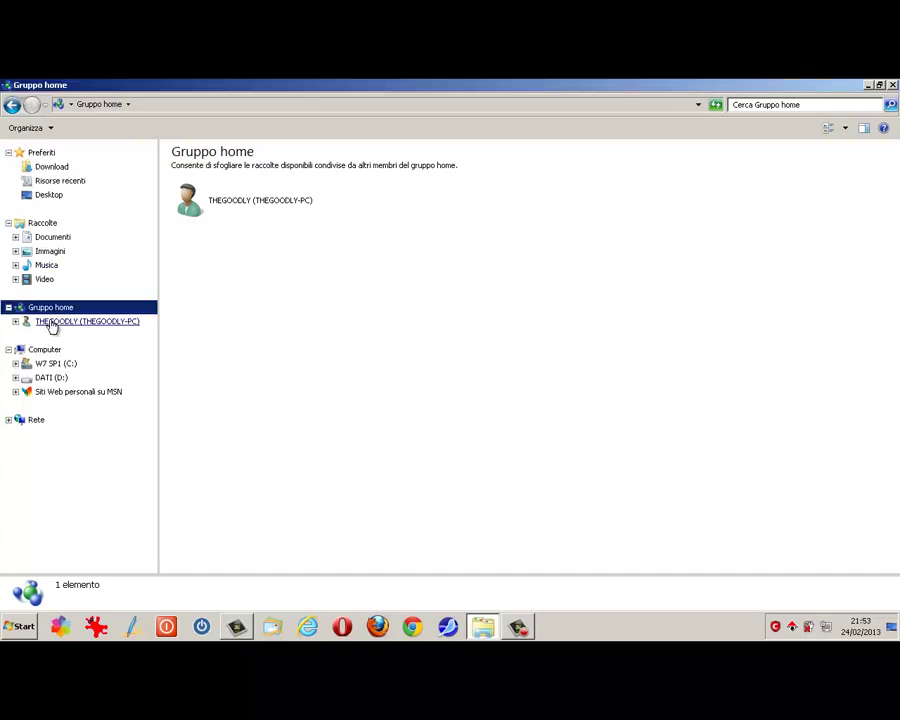
Open PASQUINA ORIGINALE.gif from THEGOODLY-PC's shared Cartella condivisa, then close IrfanView.
left_click(52, 322)
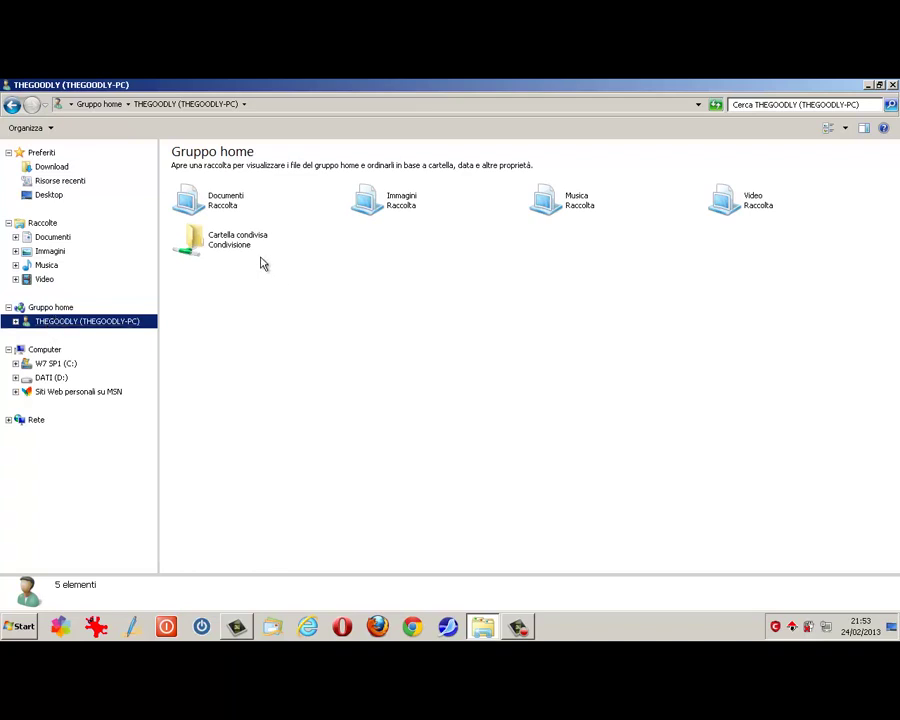
double_click(228, 246)
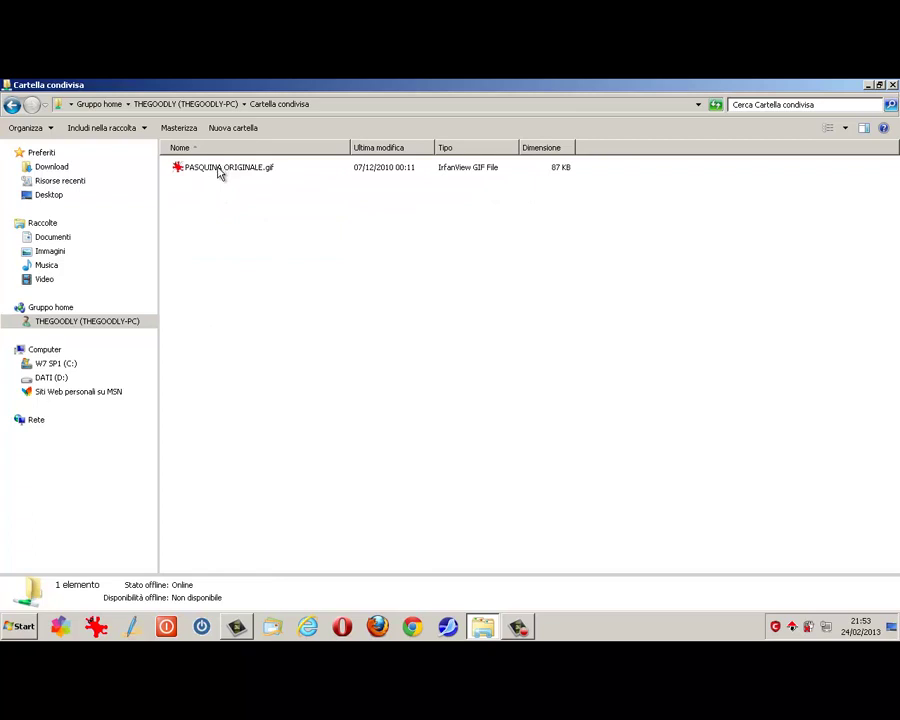
left_click(221, 170)
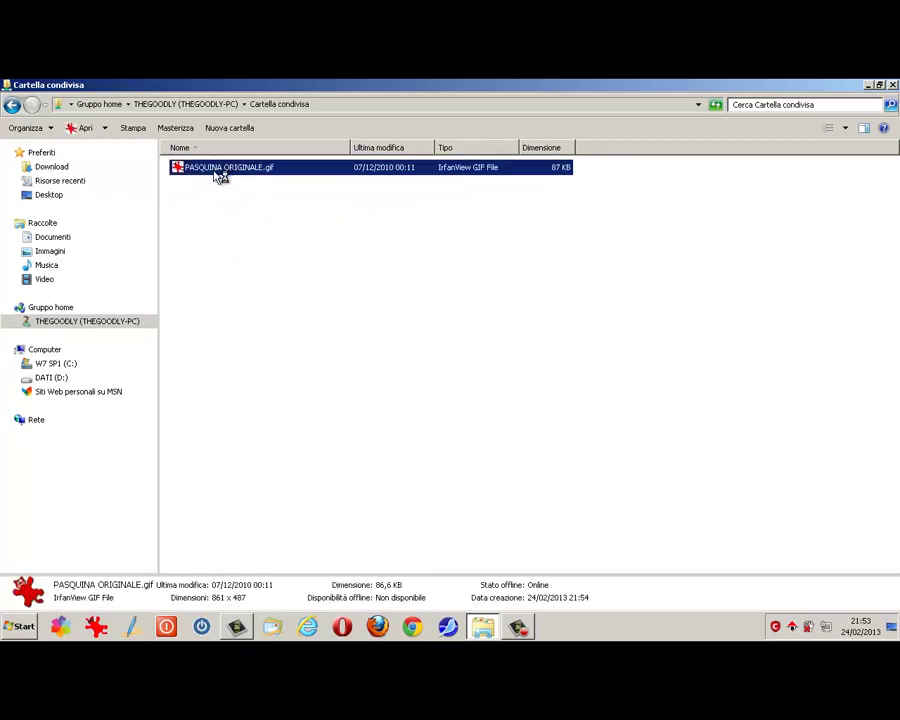
double_click(216, 171)
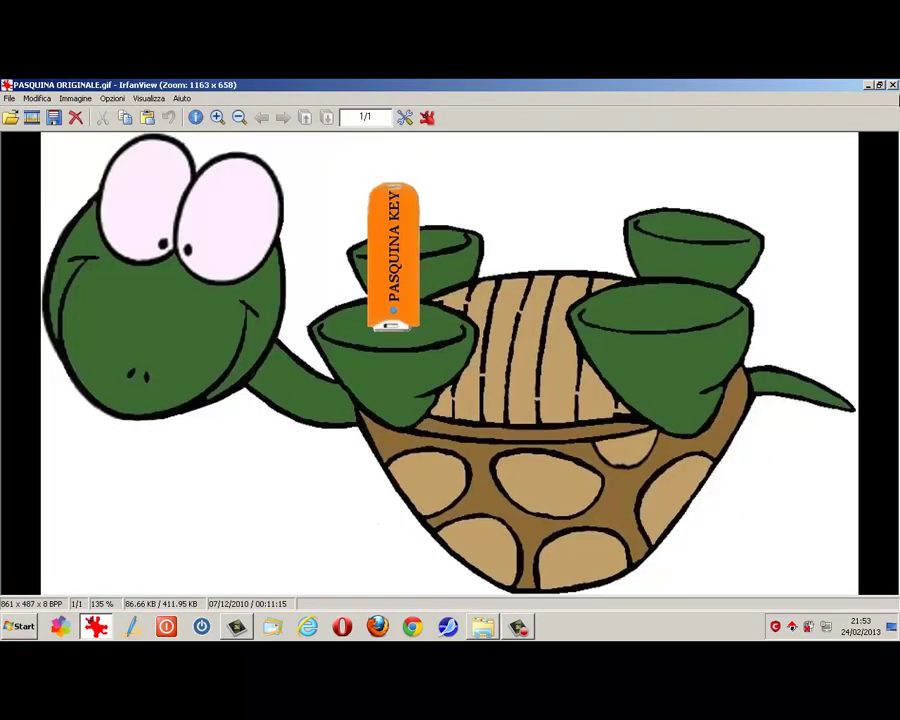
key("Escape")
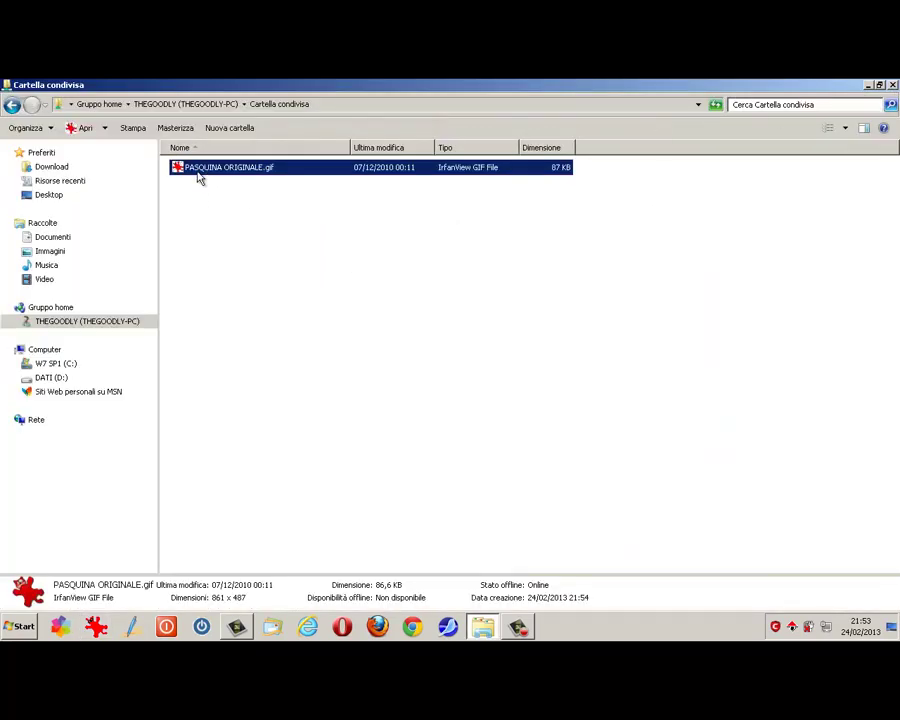
Remove ' ORIGINALE' from PASQUINA ORIGINALE.gif so the file reads PASQUINA.gif.
left_click(221, 177)
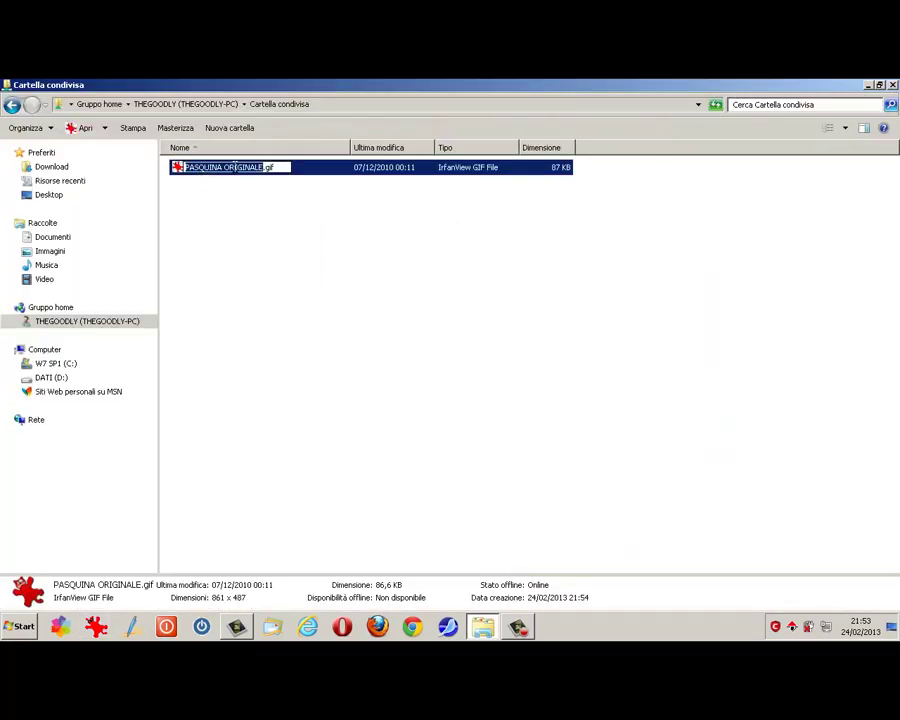
left_click(224, 167)
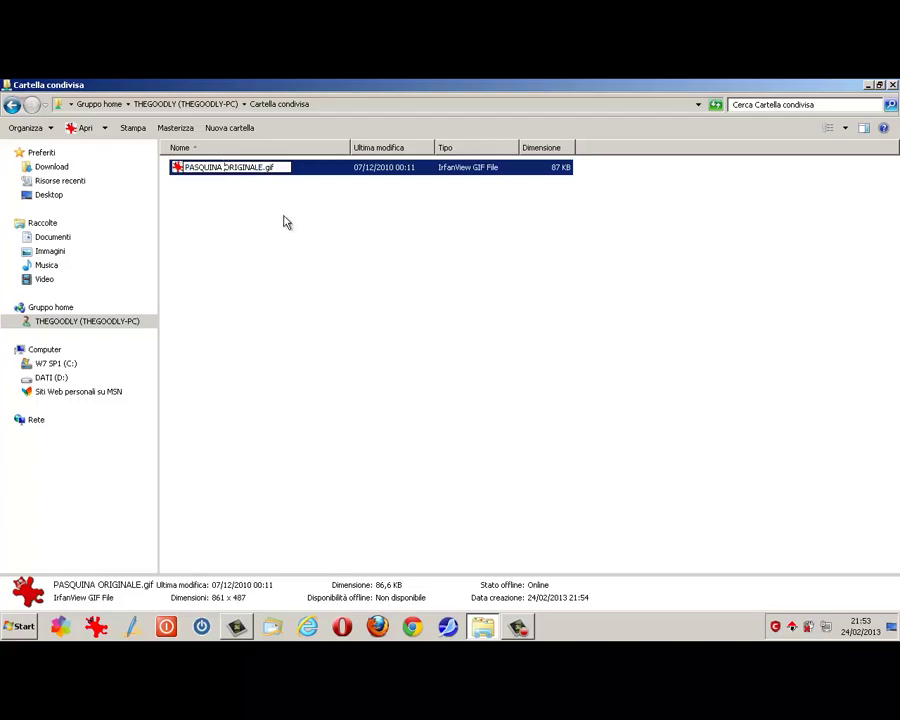
key("Delete")
key("Delete")
key("Delete")
key("Delete")
key("Delete")
key("Delete")
key("Delete")
key("Delete")
key("Delete")
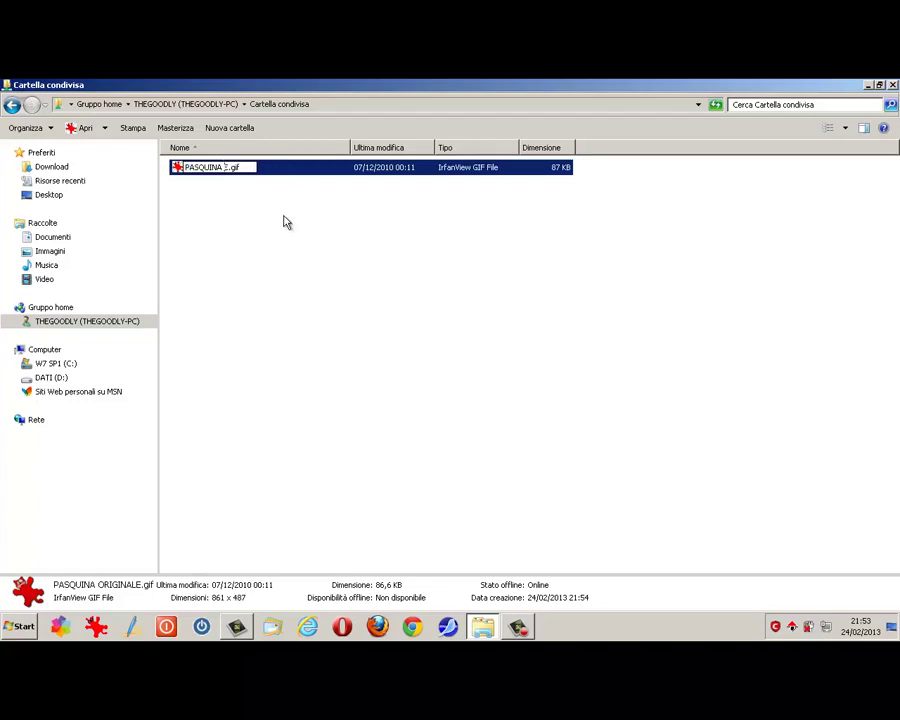
key("BackSpace")
key("Return")
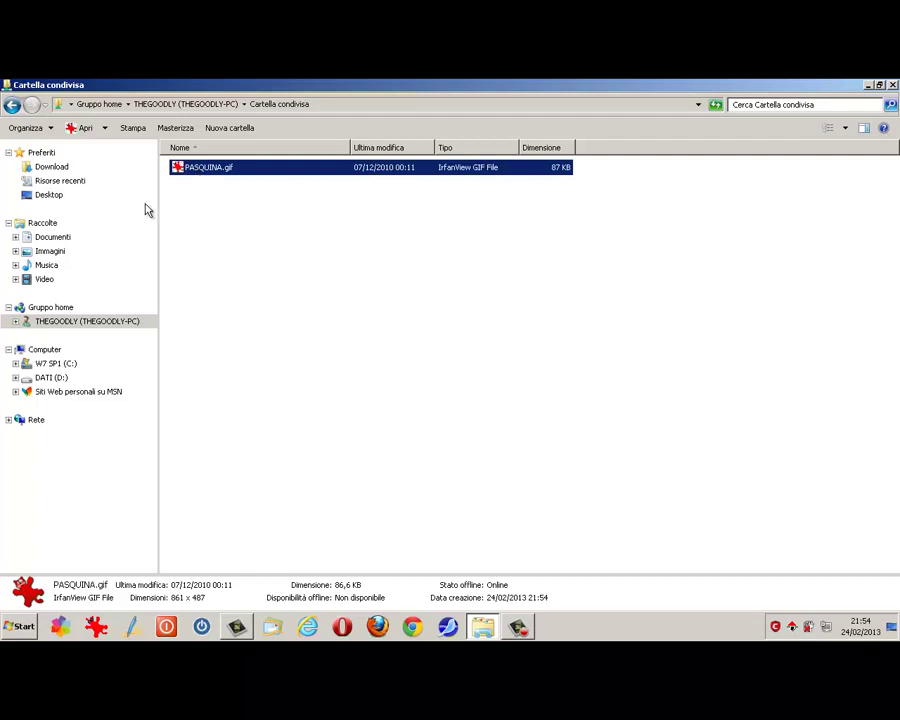
Permanently delete PASQUINA.gif from Cartella condivisa, then return to the Gruppo home overview.
double_click(191, 170)
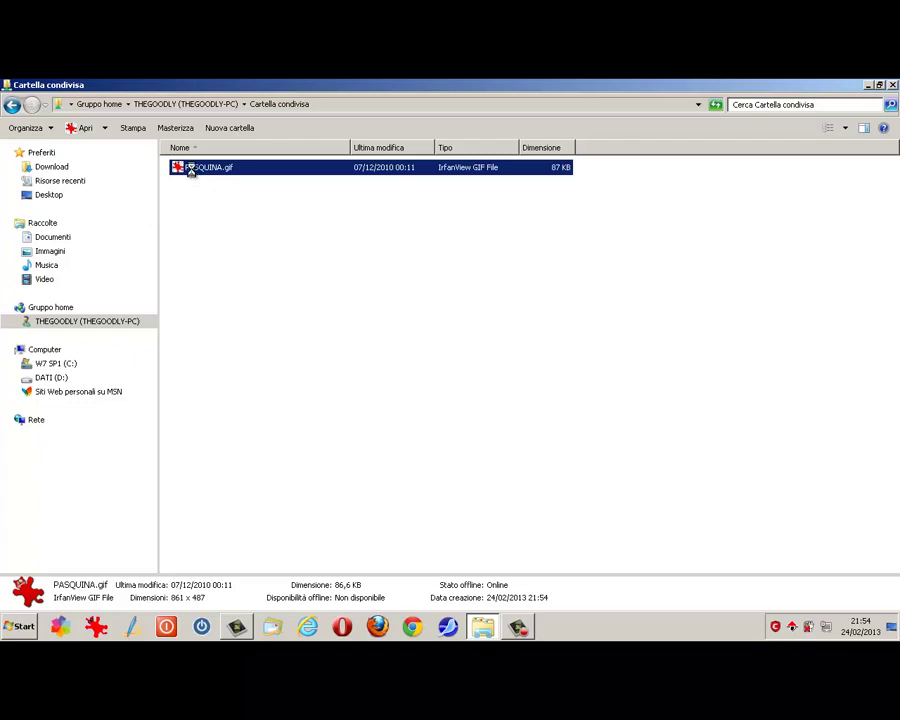
right_click(191, 170)
left_click(210, 418)
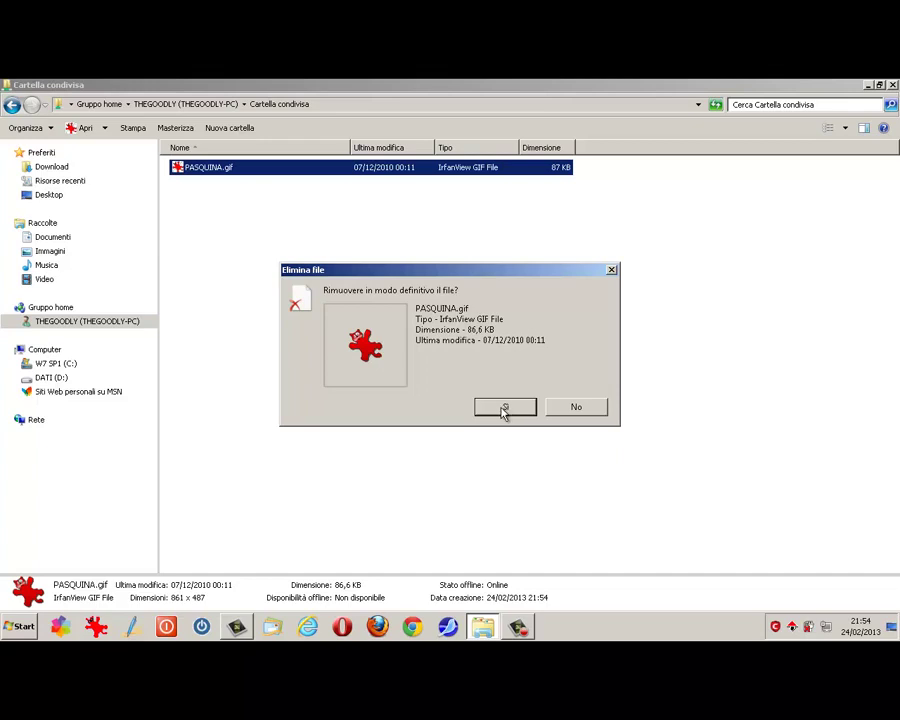
left_click(504, 410)
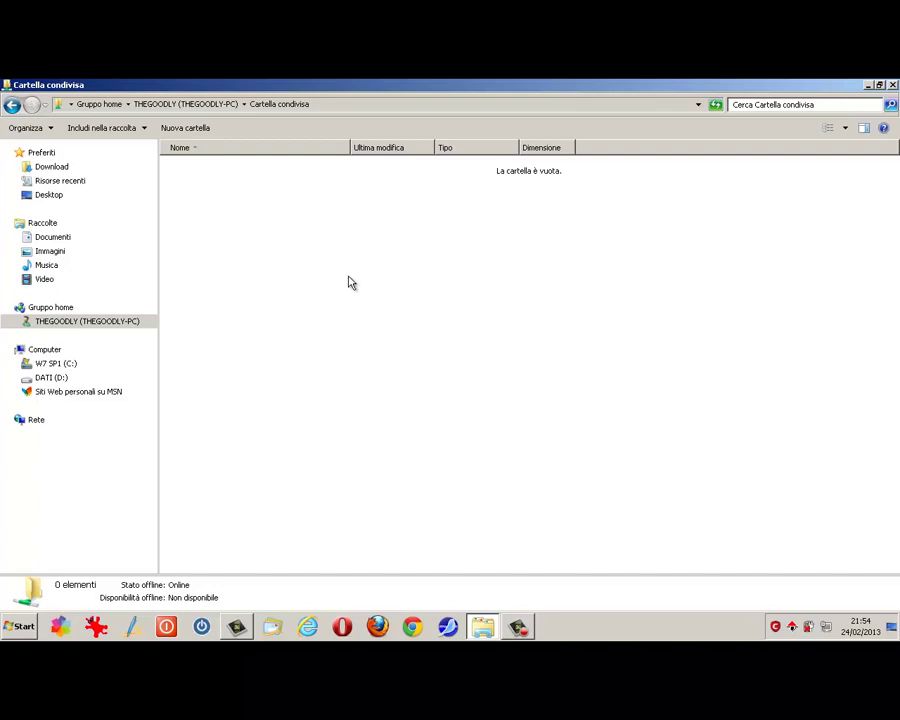
left_click(45, 309)
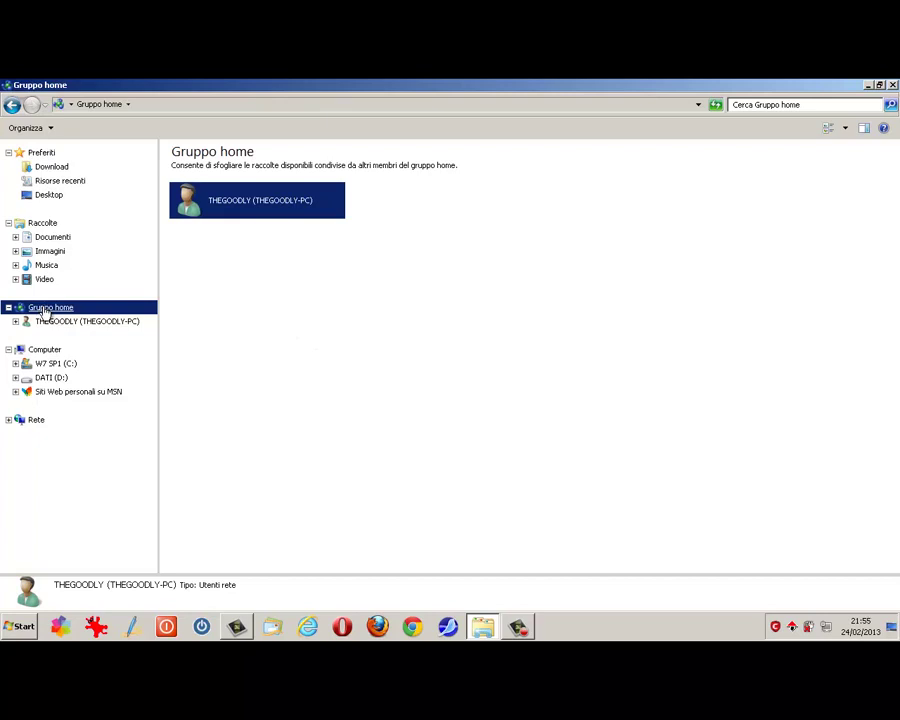
Leave the homegroup via Pannello di controllo > Gruppo home > Esci dal gruppo home.
left_click(18, 626)
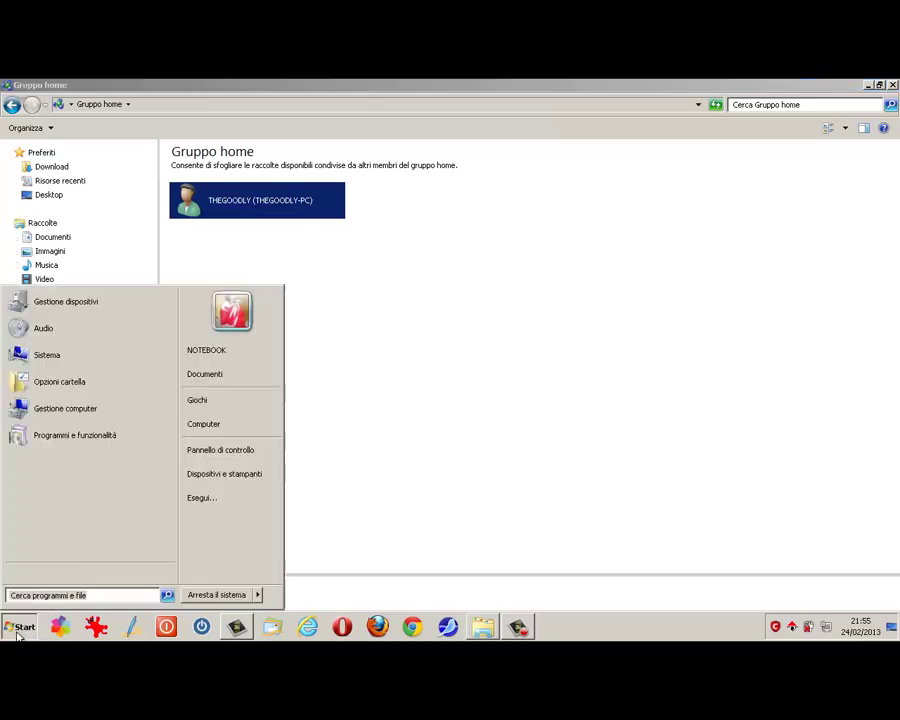
left_click(207, 452)
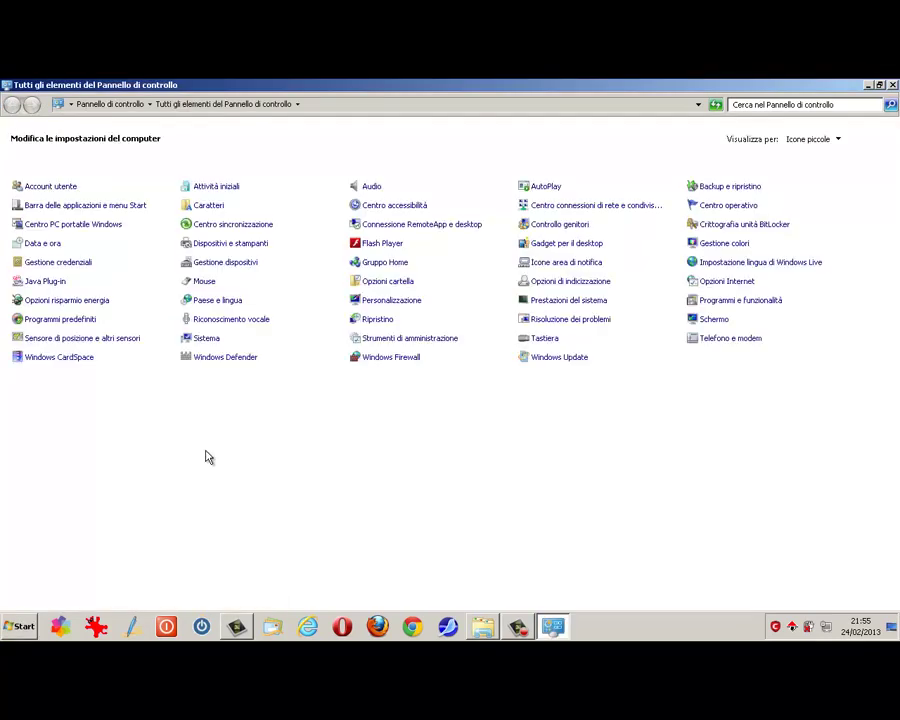
left_click(386, 263)
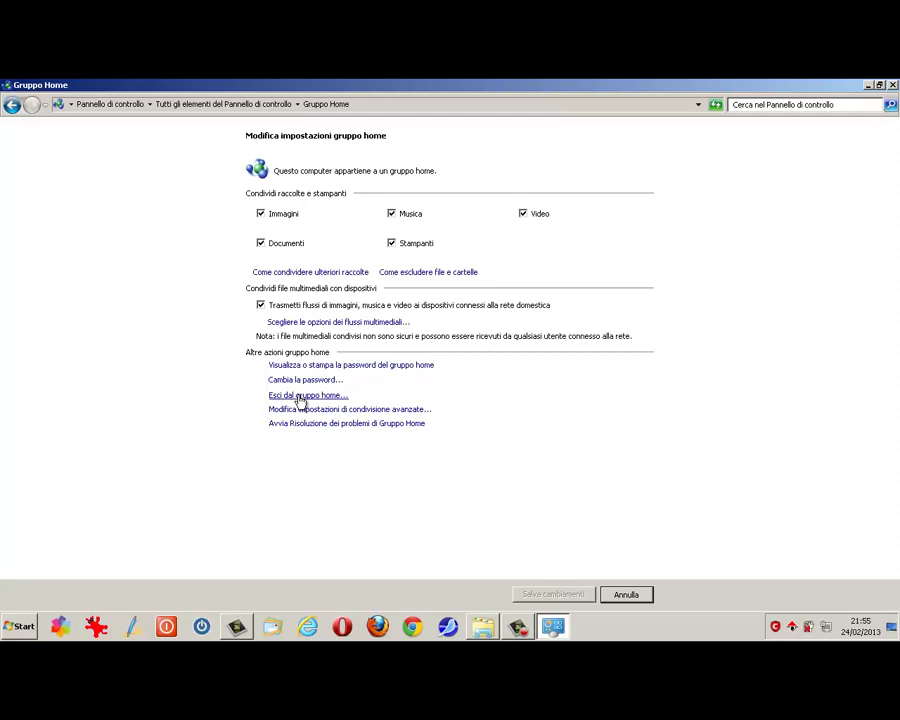
left_click(302, 400)
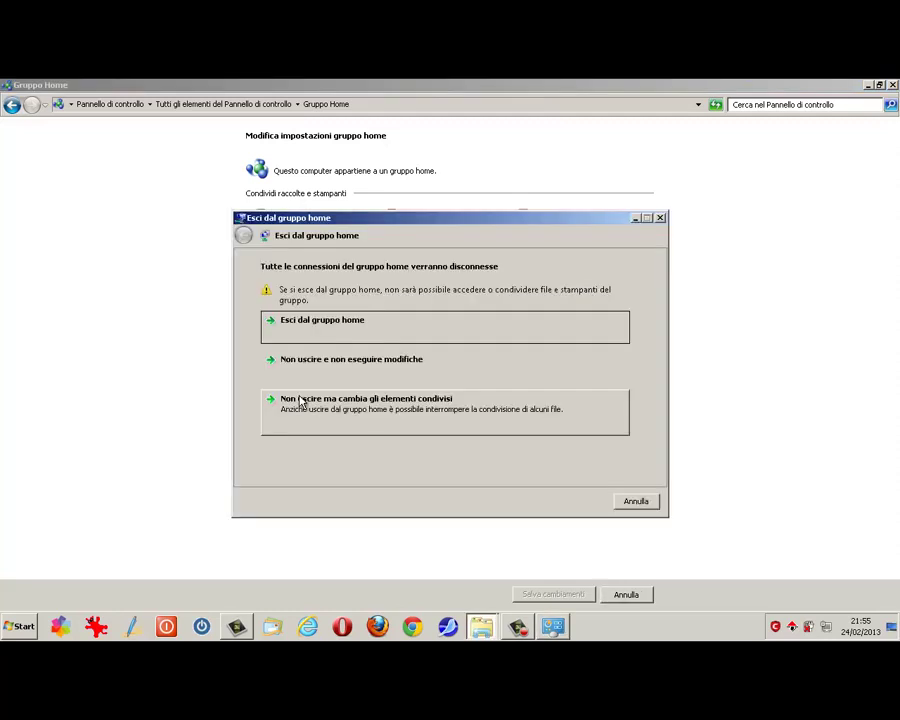
left_click(307, 333)
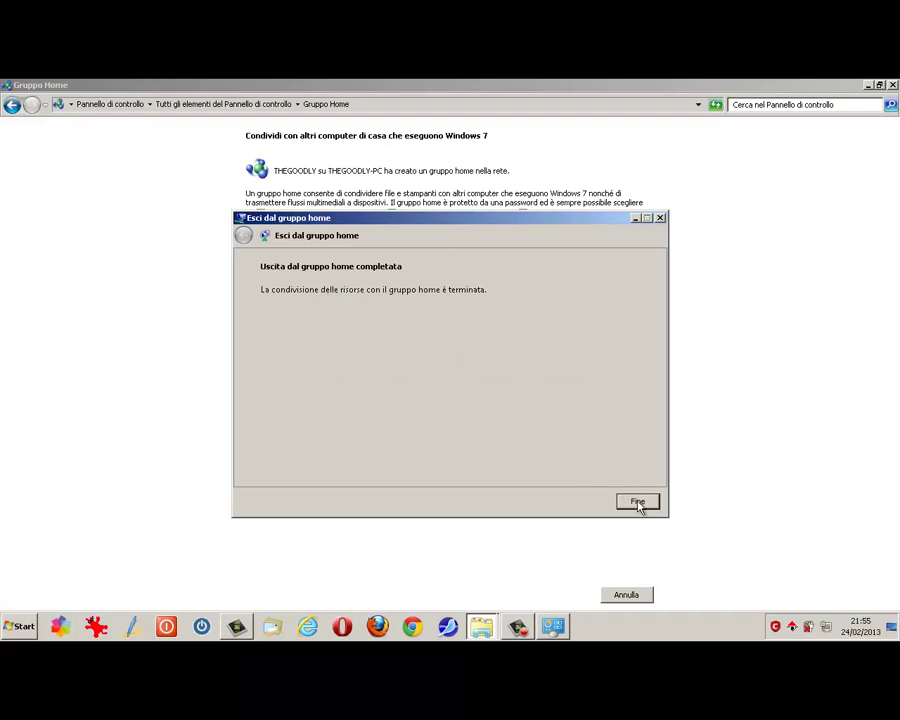
left_click(638, 504)
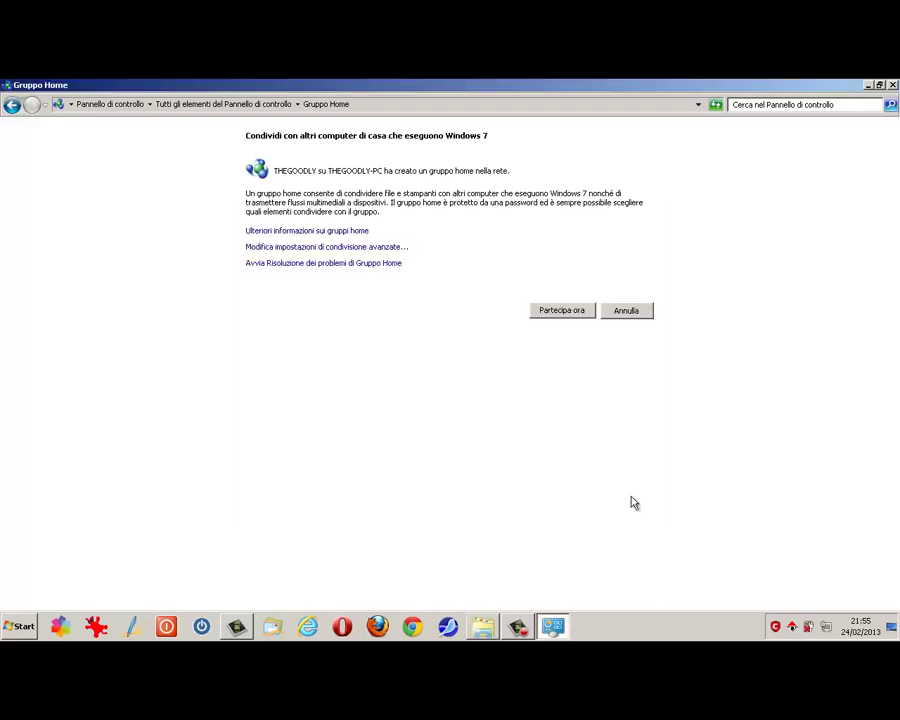
Rejoin THEGOODLY's homegroup with its password, also sharing Documenti, then close Control Panel.
left_click(561, 311)
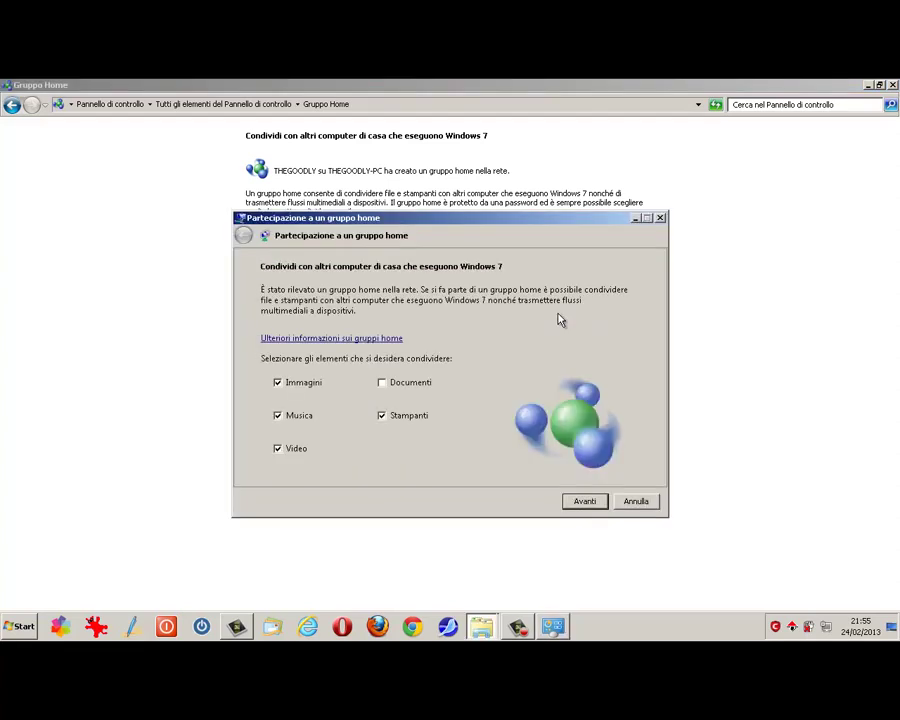
left_click(383, 383)
left_click(584, 501)
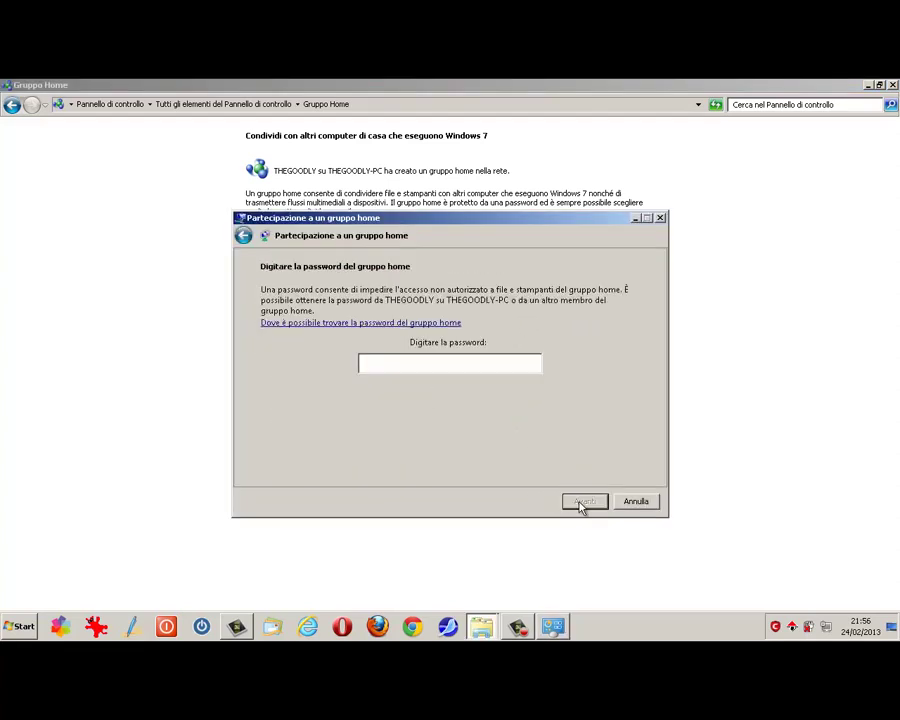
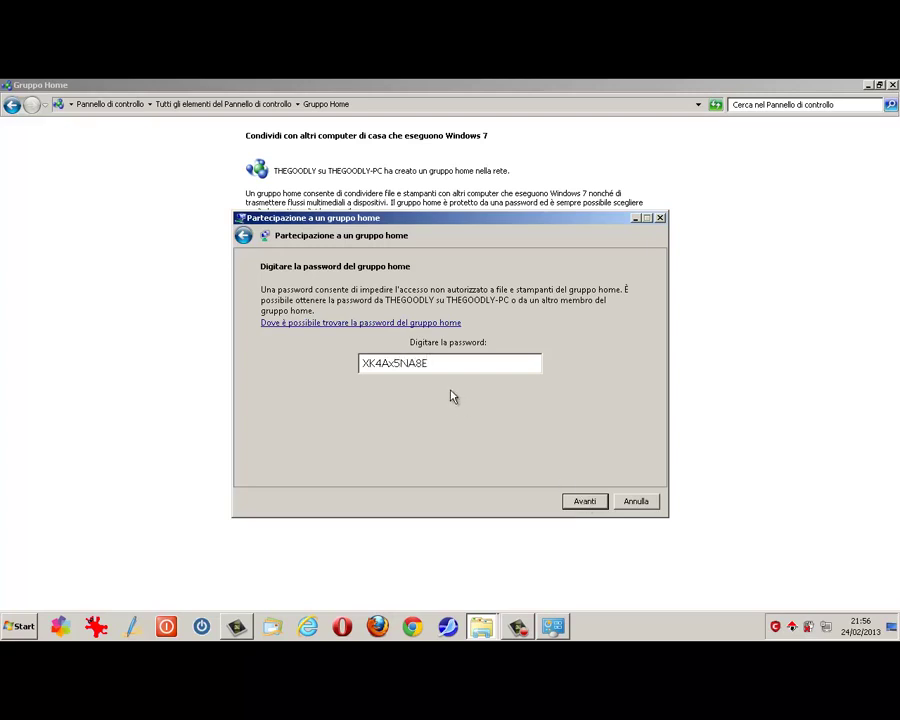
left_click(585, 503)
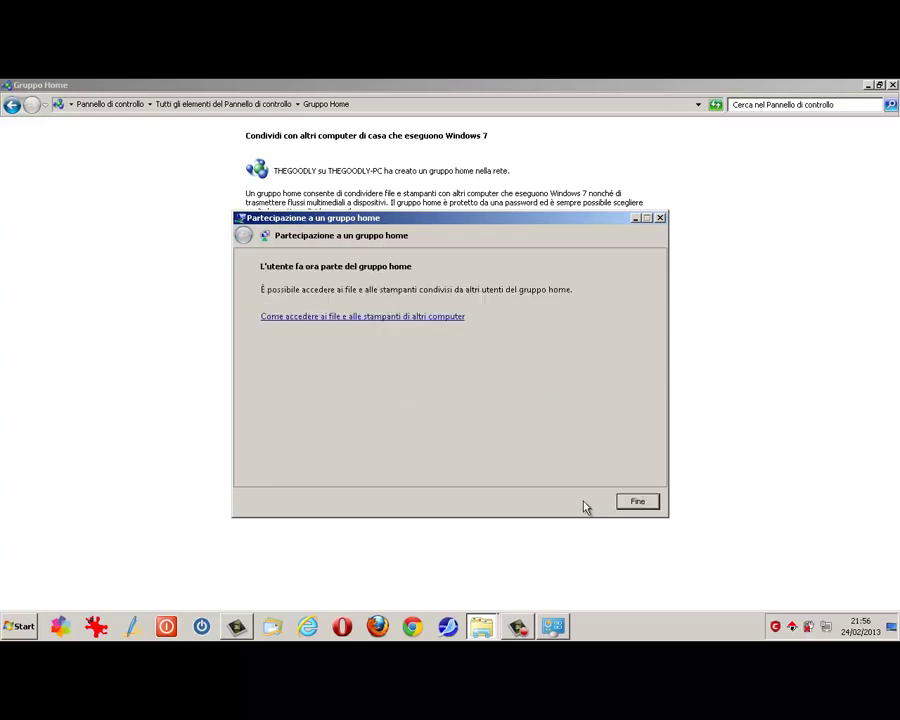
left_click(627, 503)
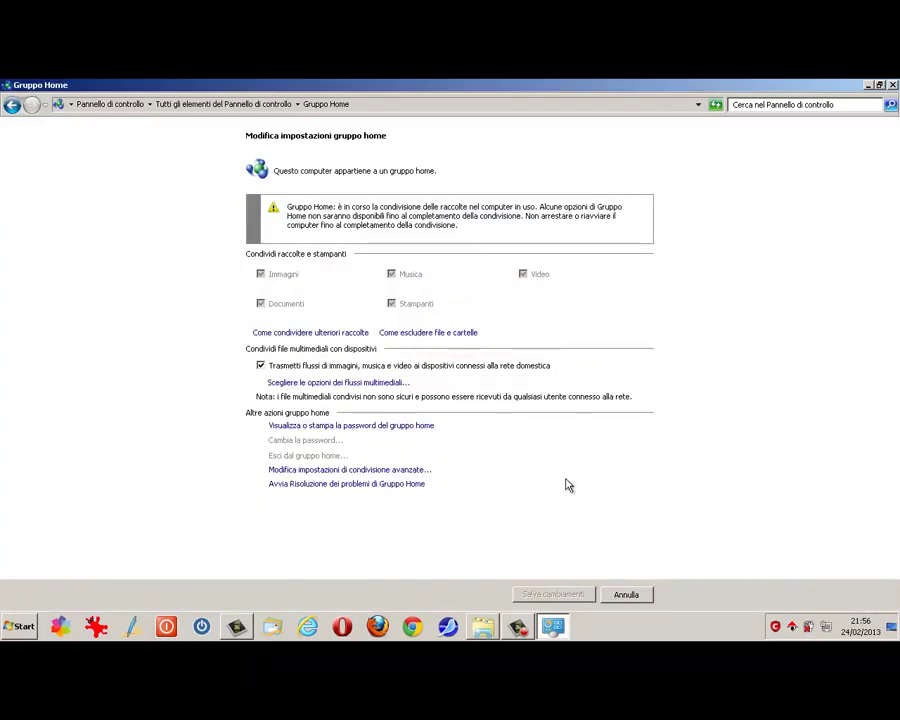
left_click(892, 85)
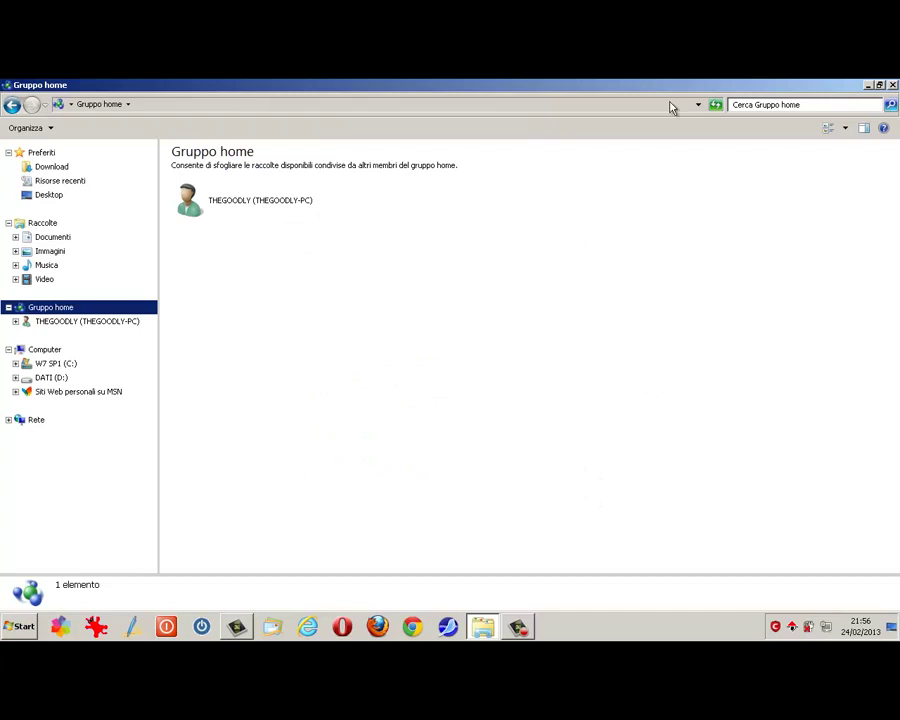
Copy Deserto.jpg from THEGOODLY's Immagini > Immagini campione folder.
left_click(47, 323)
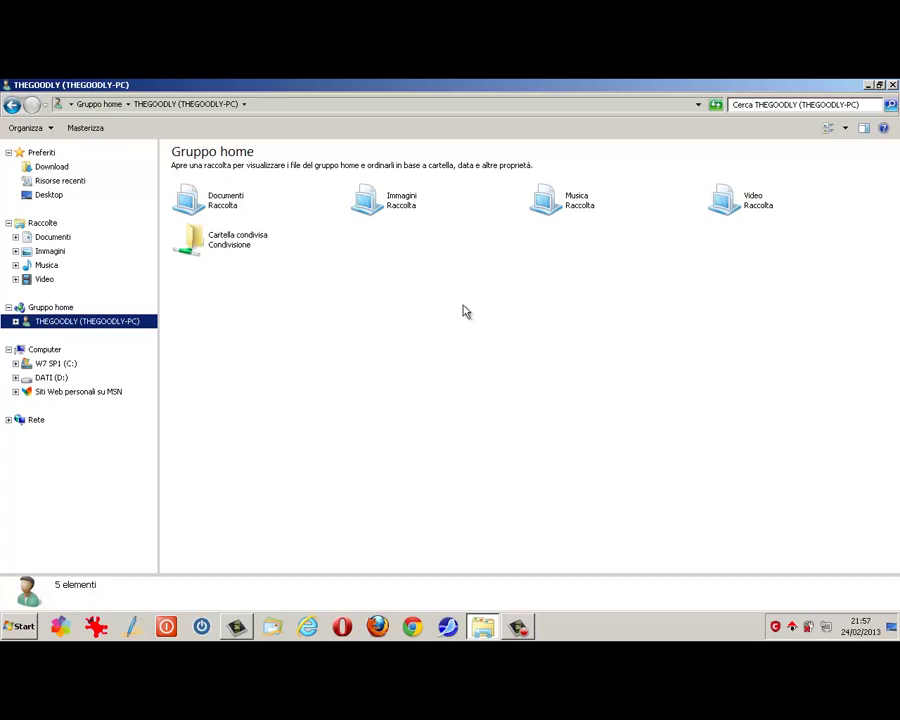
double_click(374, 214)
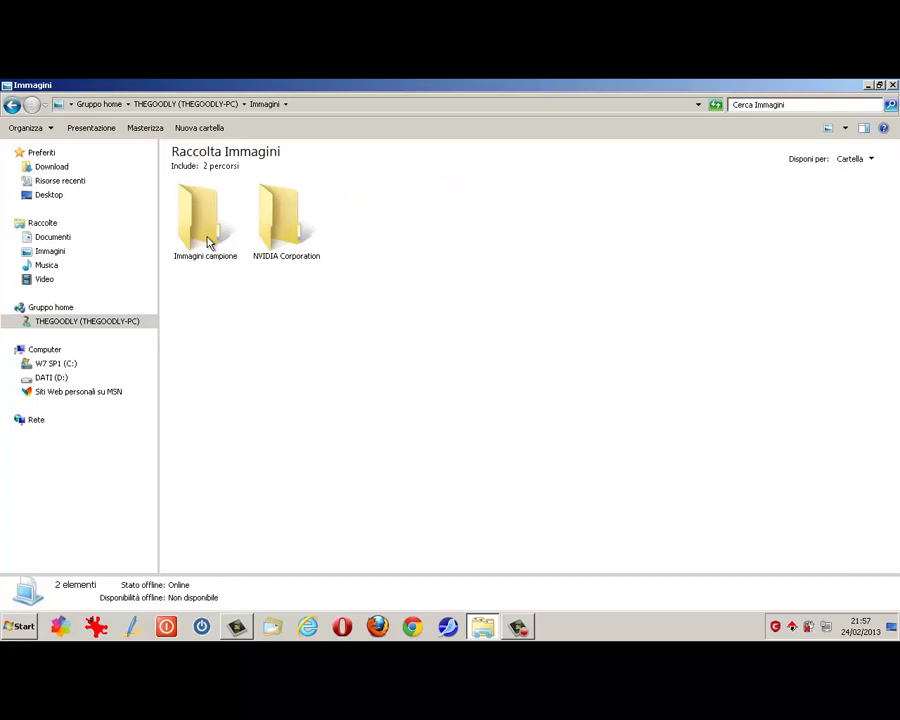
double_click(207, 240)
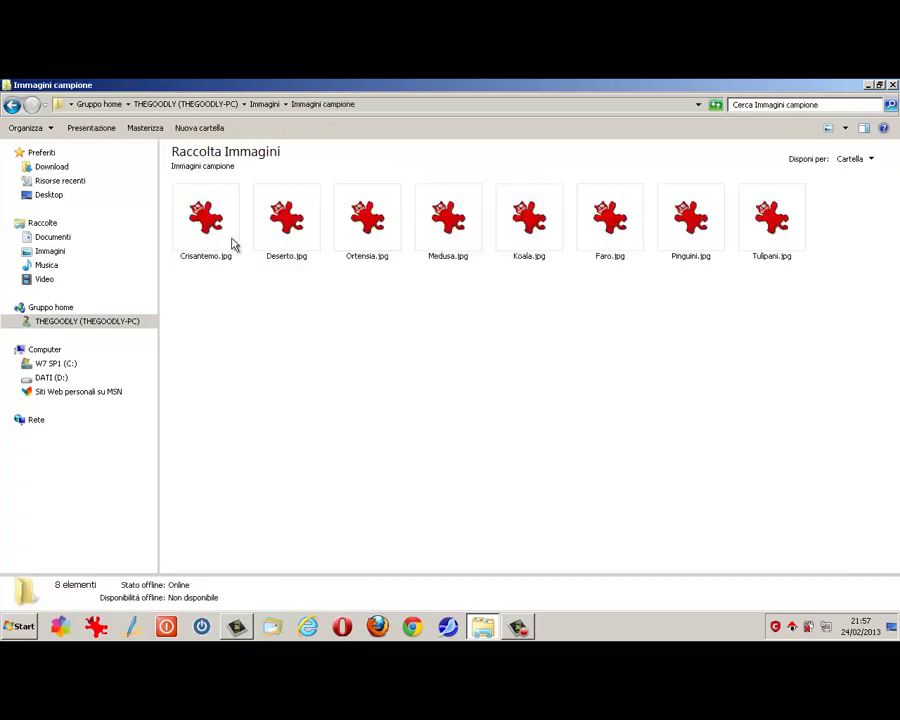
double_click(280, 243)
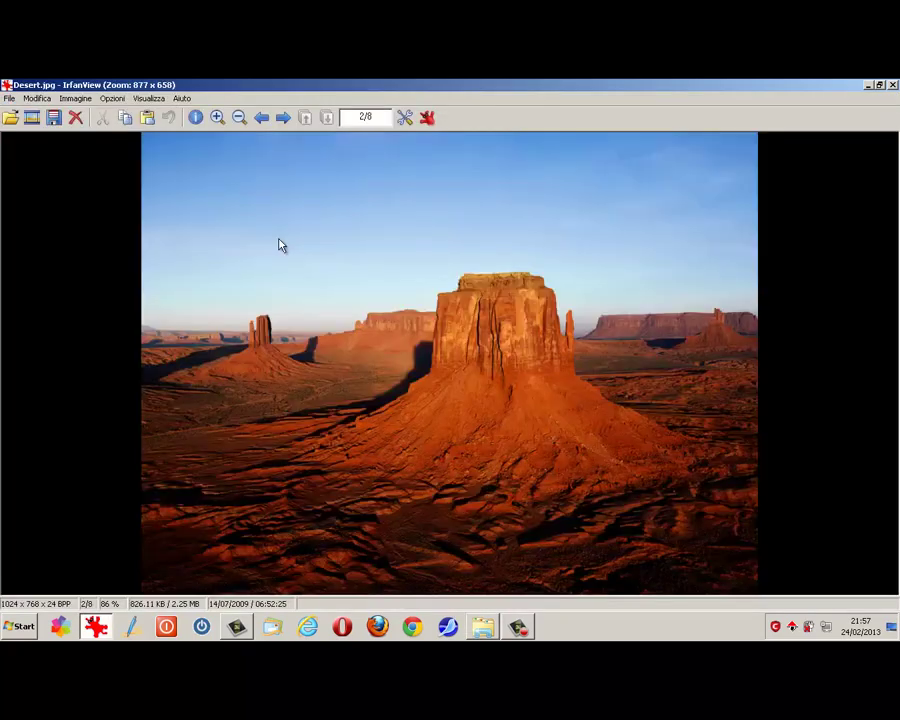
left_click(893, 85)
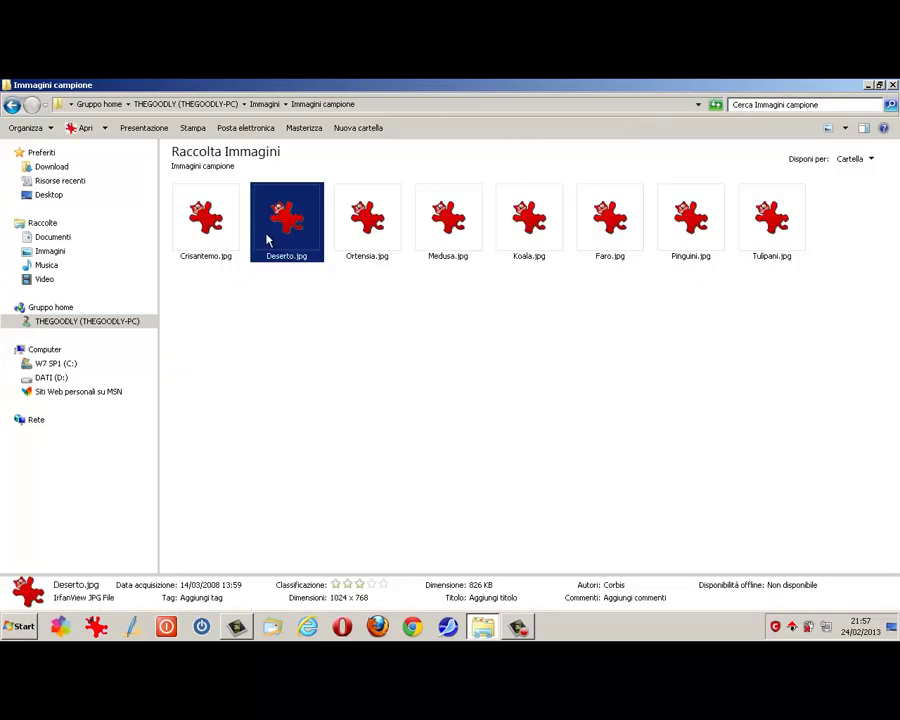
right_click(268, 240)
left_click(280, 453)
Paste Desert.jpg into the empty Cartella condivisa shared folder.
left_click(11, 104)
left_click(11, 104)
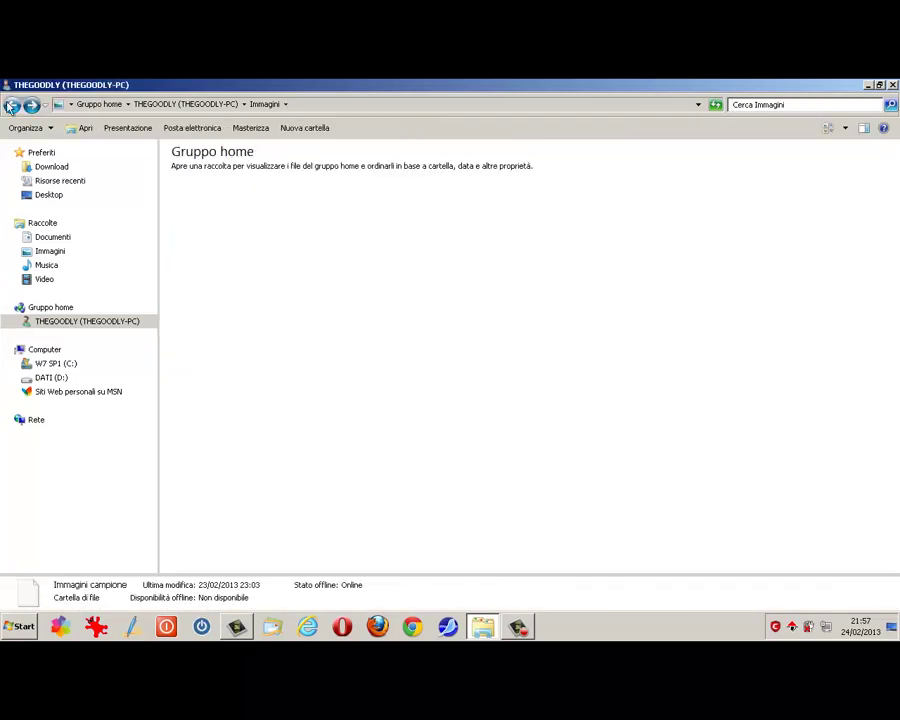
left_click(245, 250)
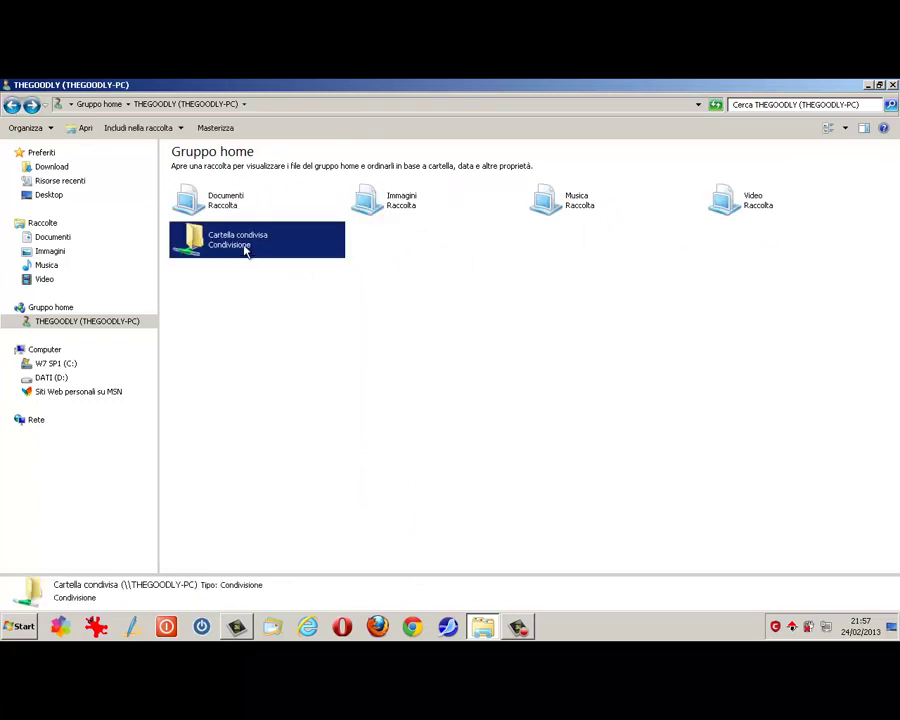
double_click(245, 250)
right_click(244, 247)
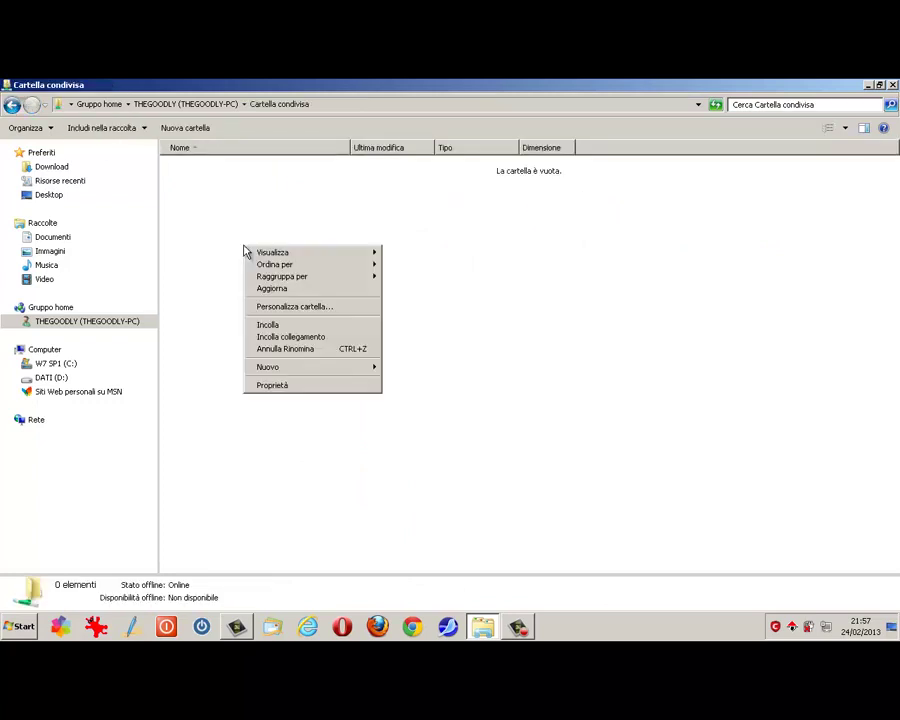
left_click(277, 324)
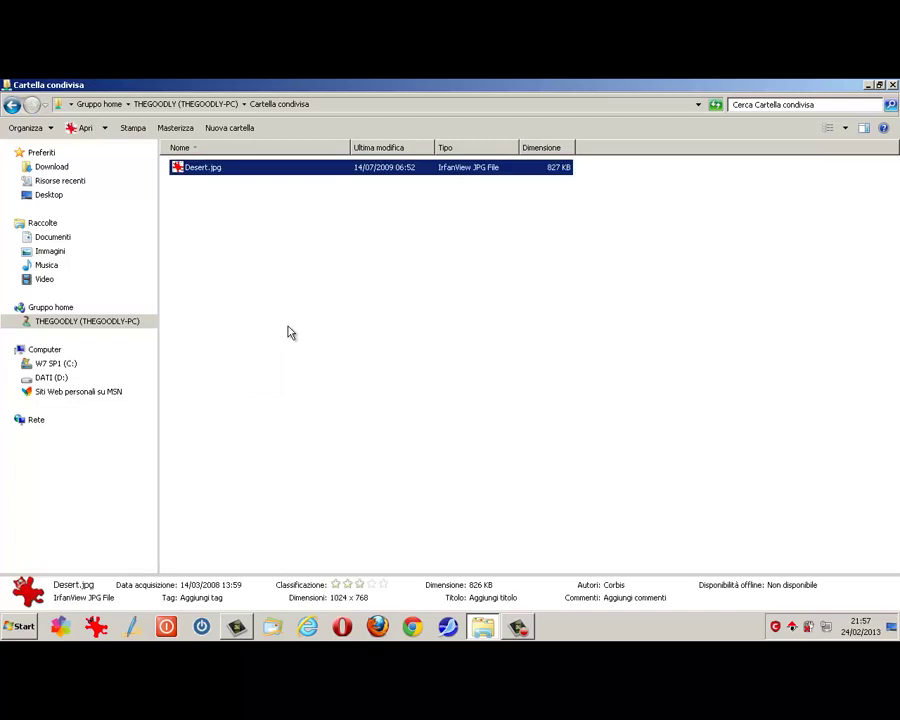